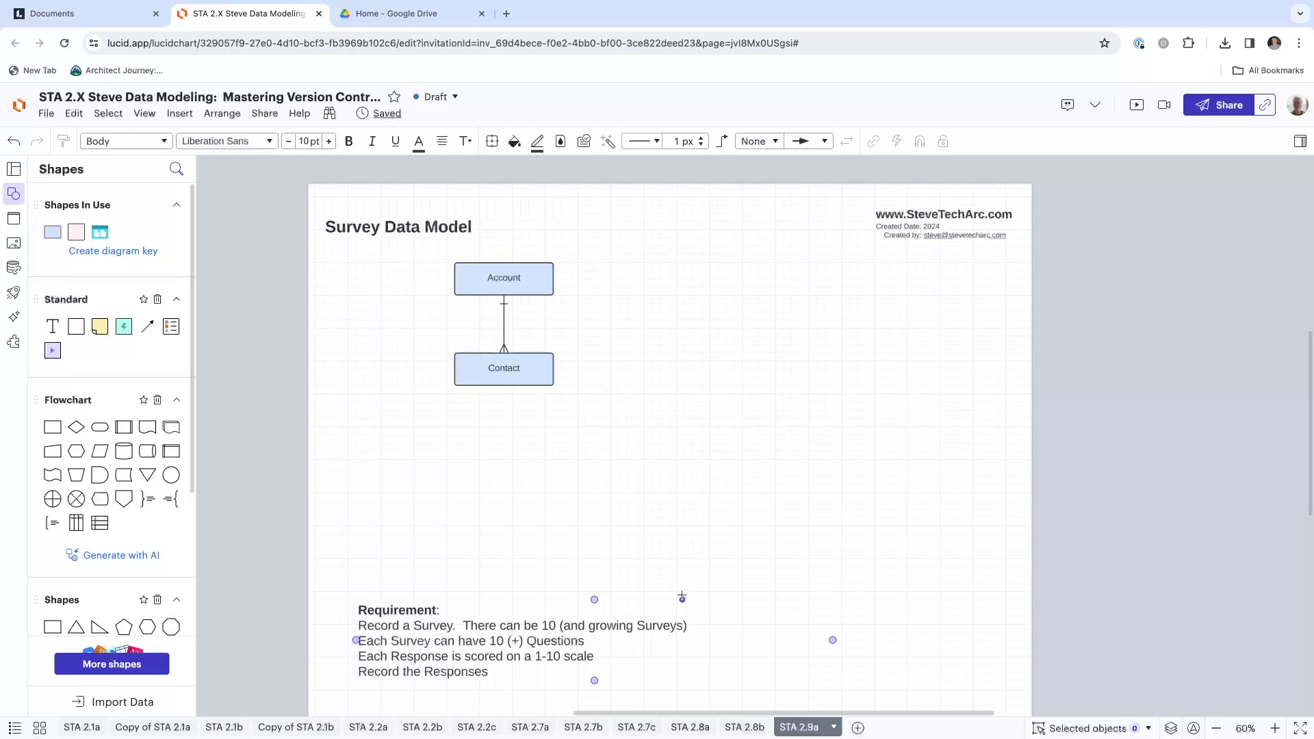
Copy the Contact box to its right and rename the copy Survey__c.
{"action": "left_click", "coordinate": [491, 368]}
{"action": "left_click_drag", "start_coordinate": [491, 368], "coordinate": [779, 371]}
{"action": "double_click", "coordinate": [779, 372]}
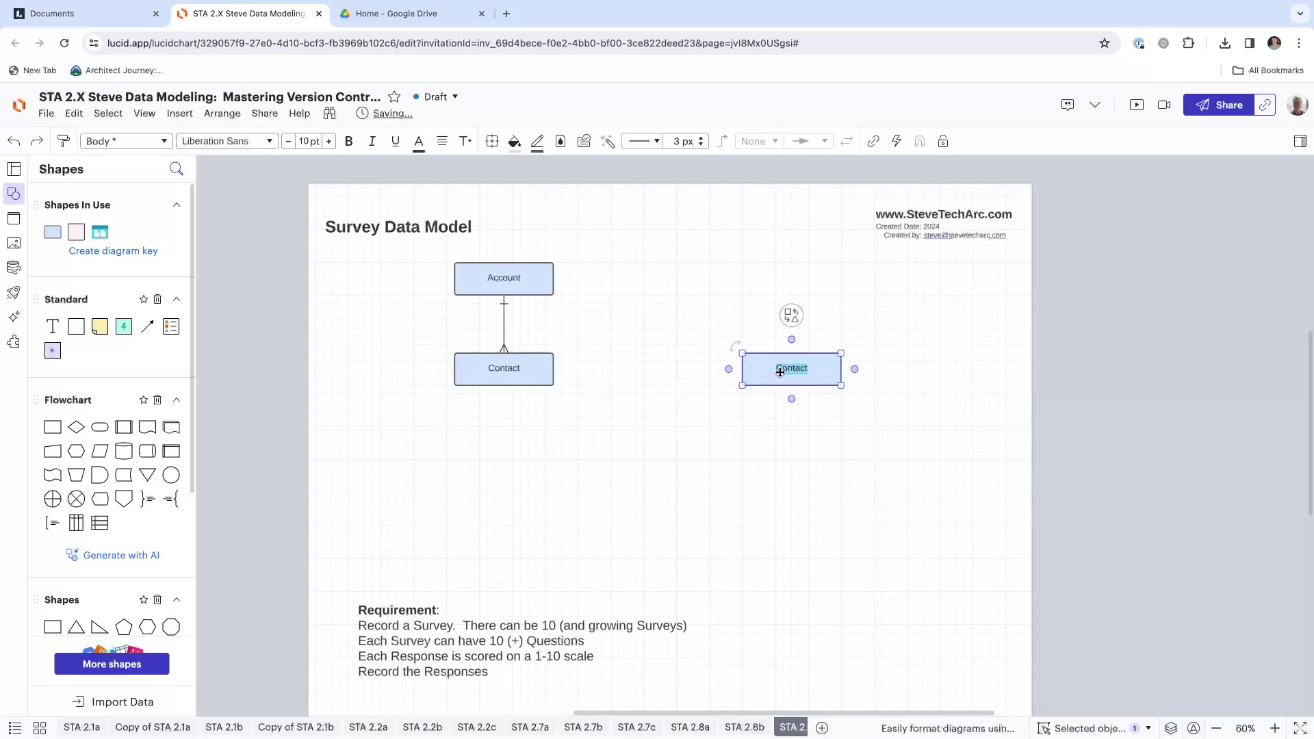
{"action": "type", "text": "Survey__c"}
{"action": "left_click", "coordinate": [688, 388]}
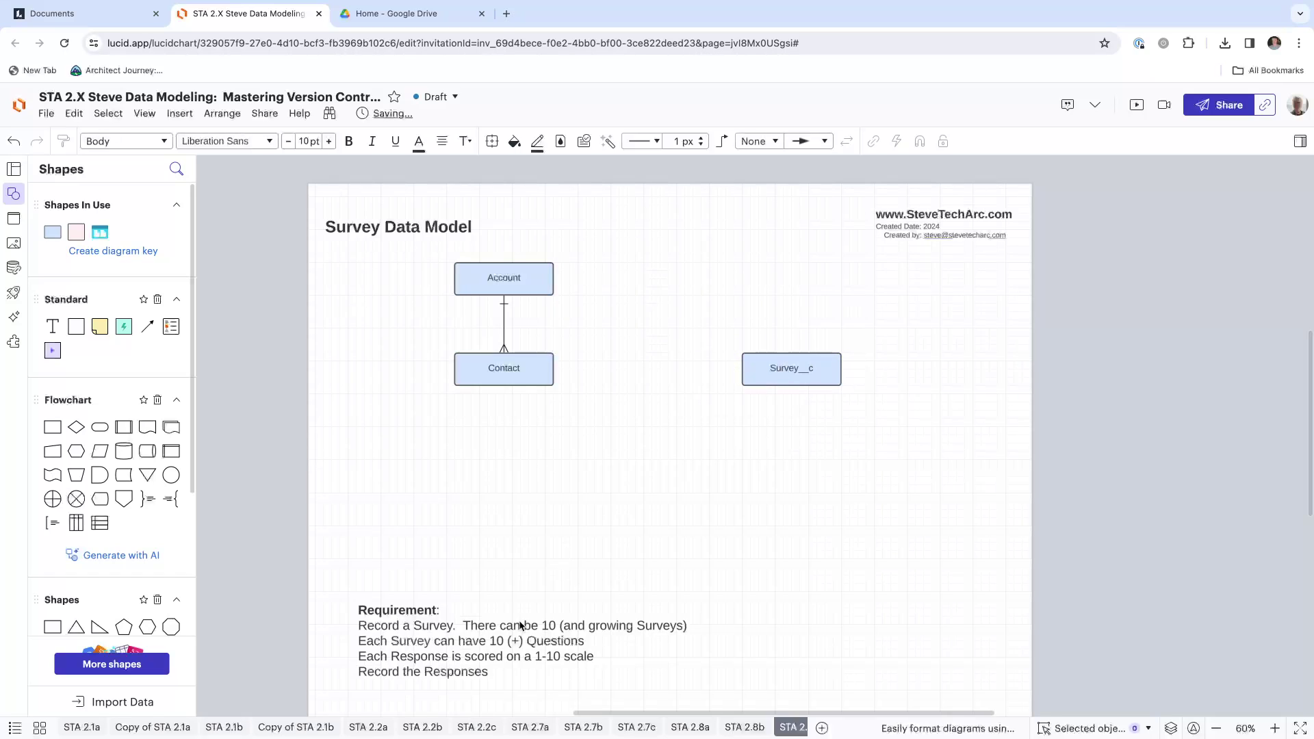
Copy Survey__c beneath itself, rename it Question__c, and move it further down.
{"action": "left_click", "coordinate": [776, 367]}
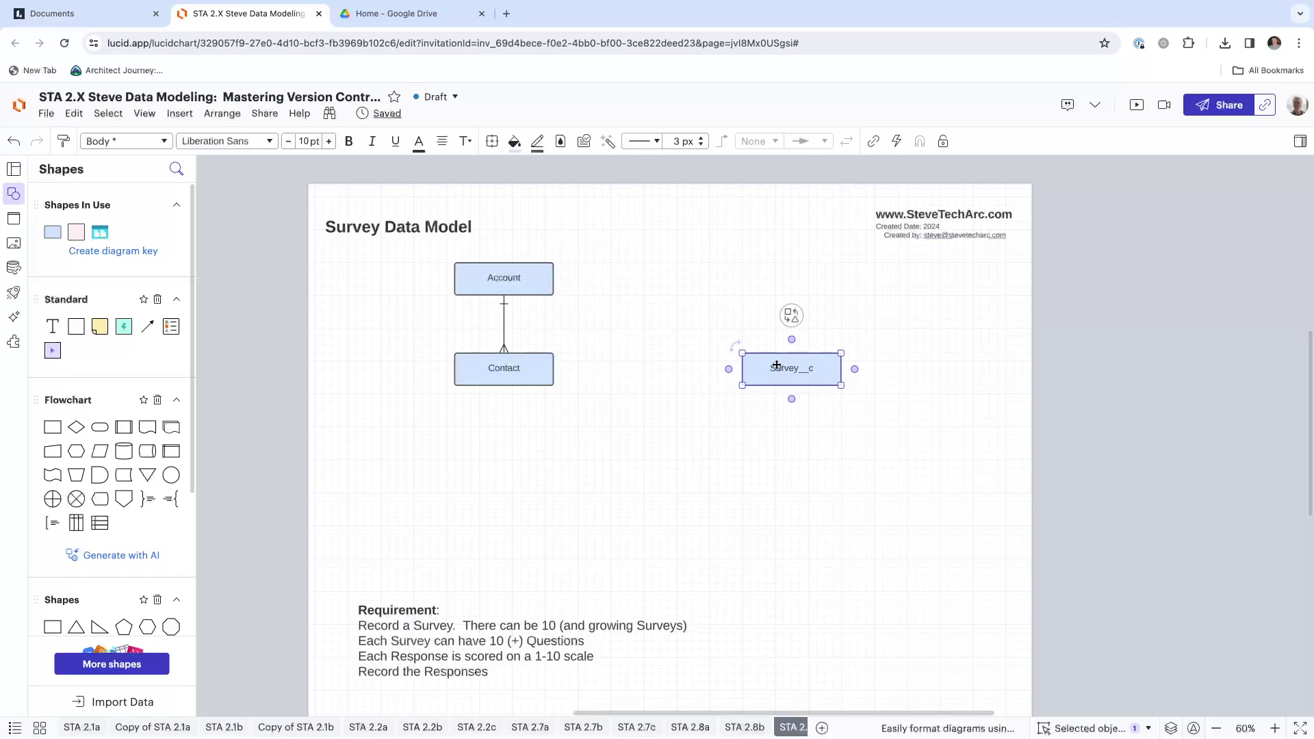
{"action": "left_click_drag", "start_coordinate": [776, 365], "coordinate": [790, 421]}
{"action": "double_click", "coordinate": [790, 419]}
{"action": "type", "text": "Question__c"}
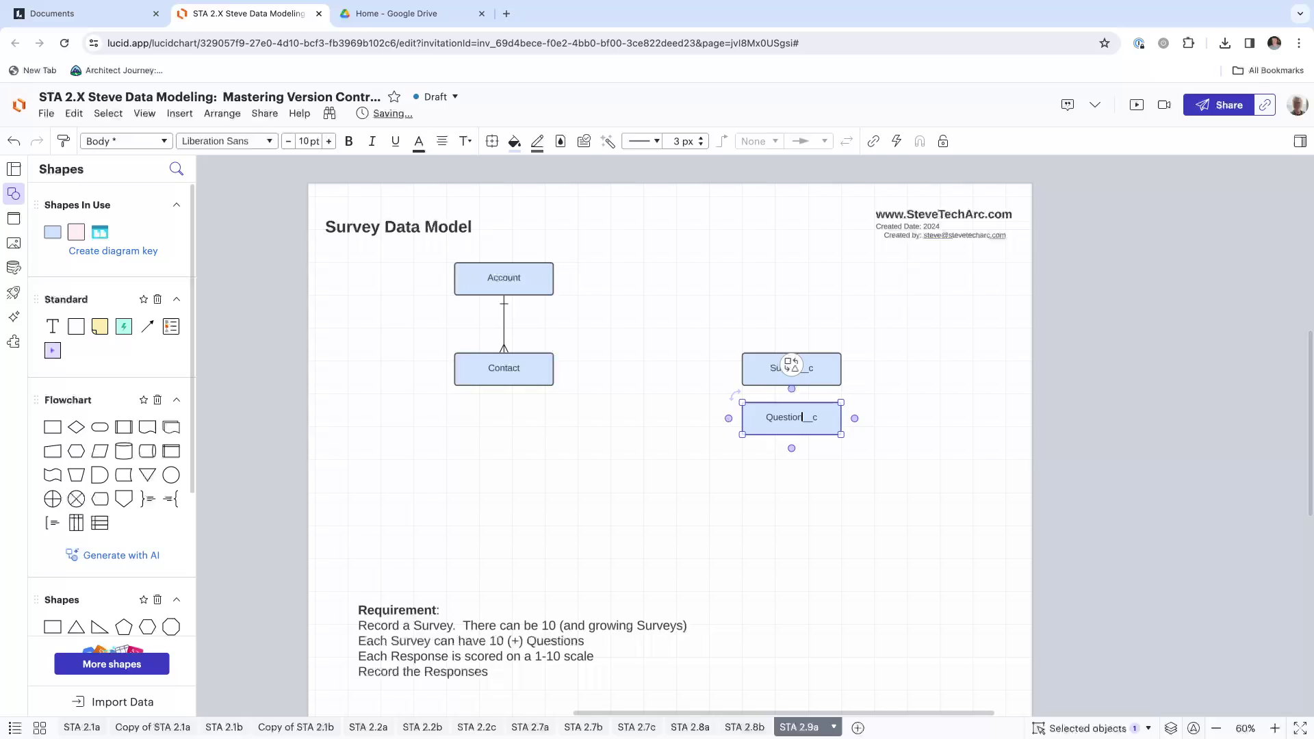
{"action": "left_click", "coordinate": [610, 518]}
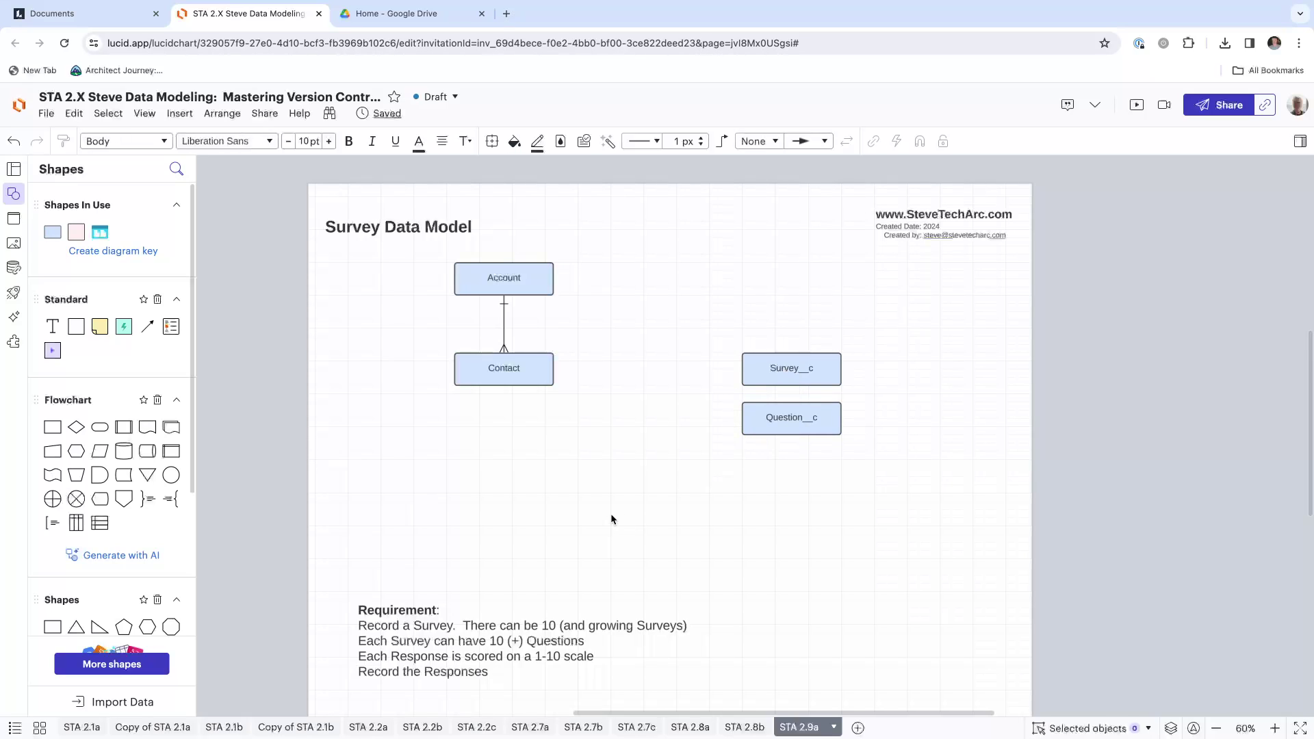
{"action": "left_click_drag", "start_coordinate": [787, 413], "coordinate": [786, 456]}
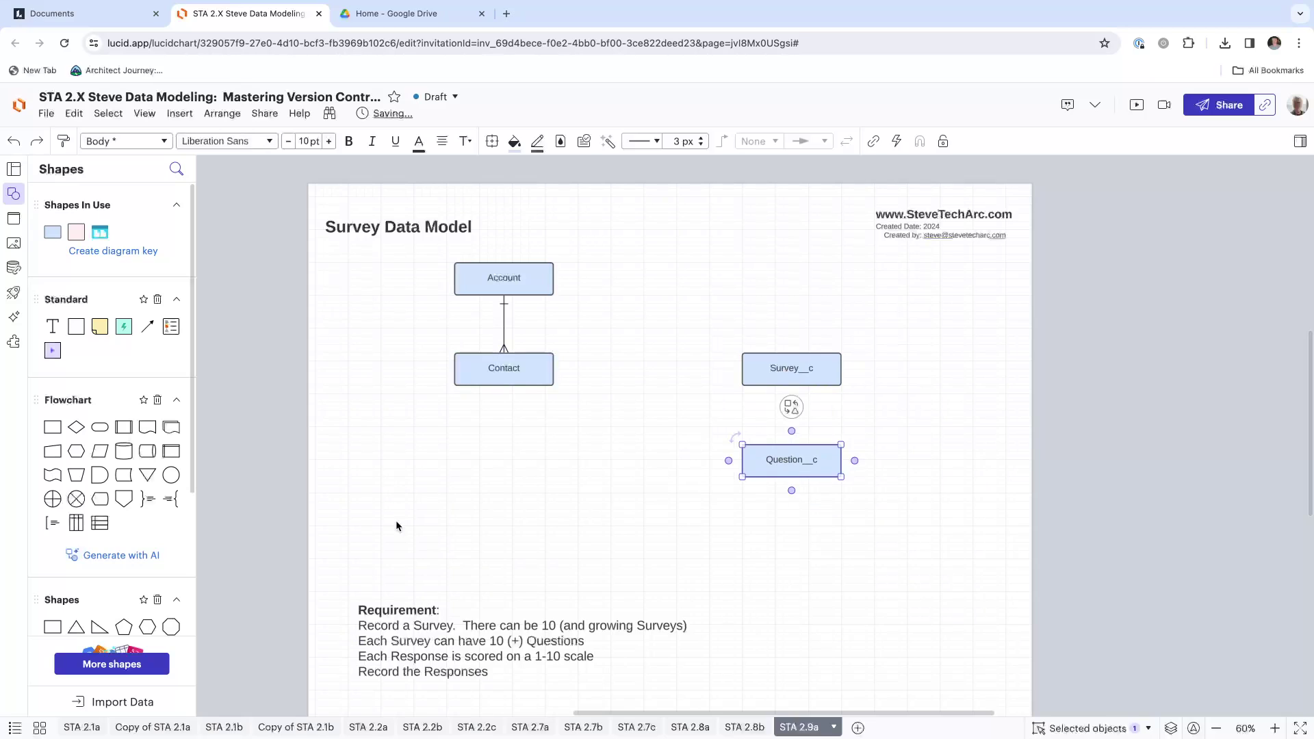
Duplicate the Requirement text, narrow it, retype it as 'Picklist - Global', and place it beside the title.
{"action": "left_click", "coordinate": [529, 649]}
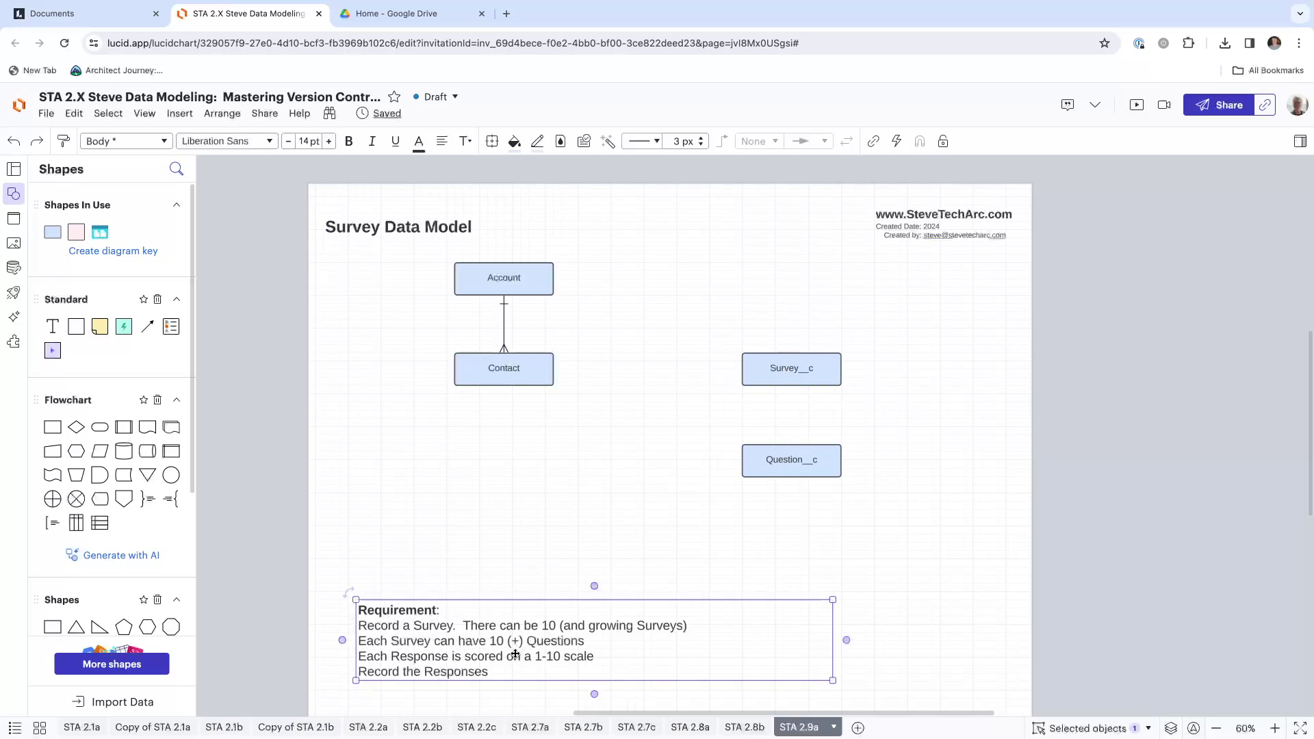
{"action": "key", "text": "ctrl+d"}
{"action": "left_click_drag", "start_coordinate": [543, 599], "coordinate": [557, 474]}
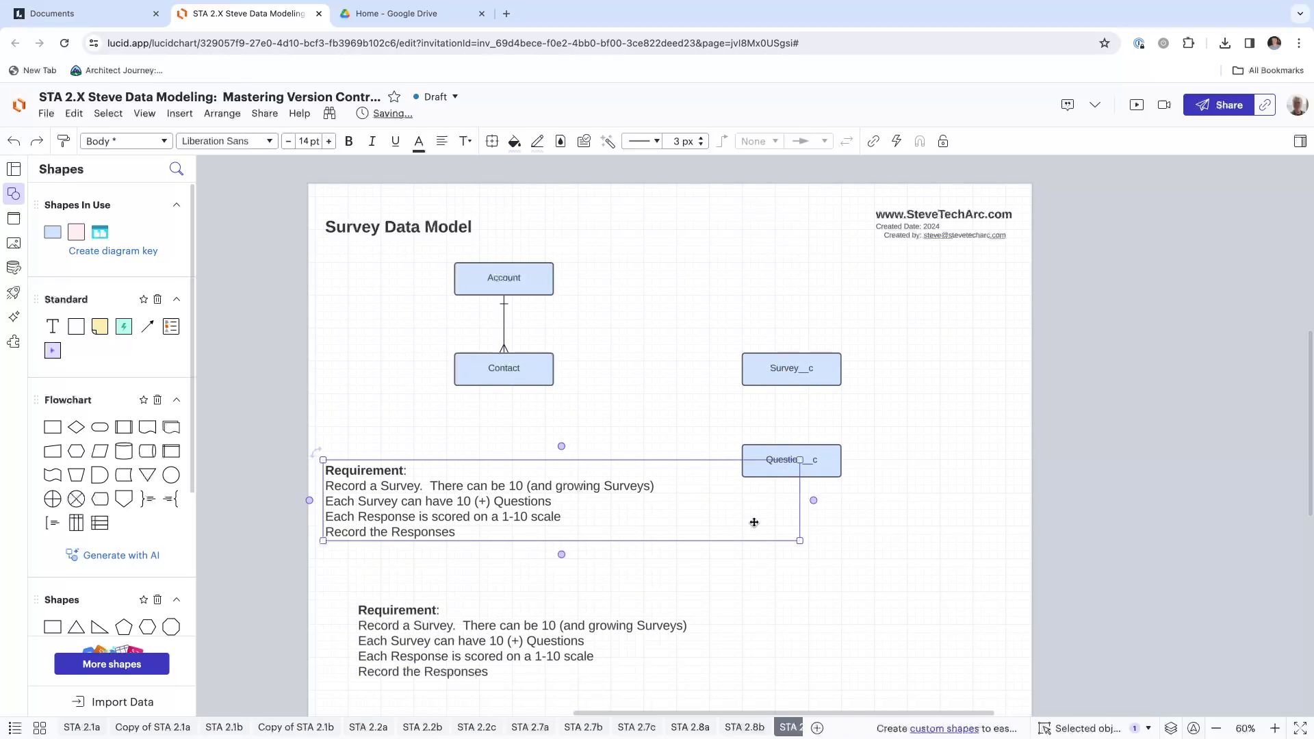
{"action": "left_click_drag", "start_coordinate": [797, 541], "coordinate": [479, 500]}
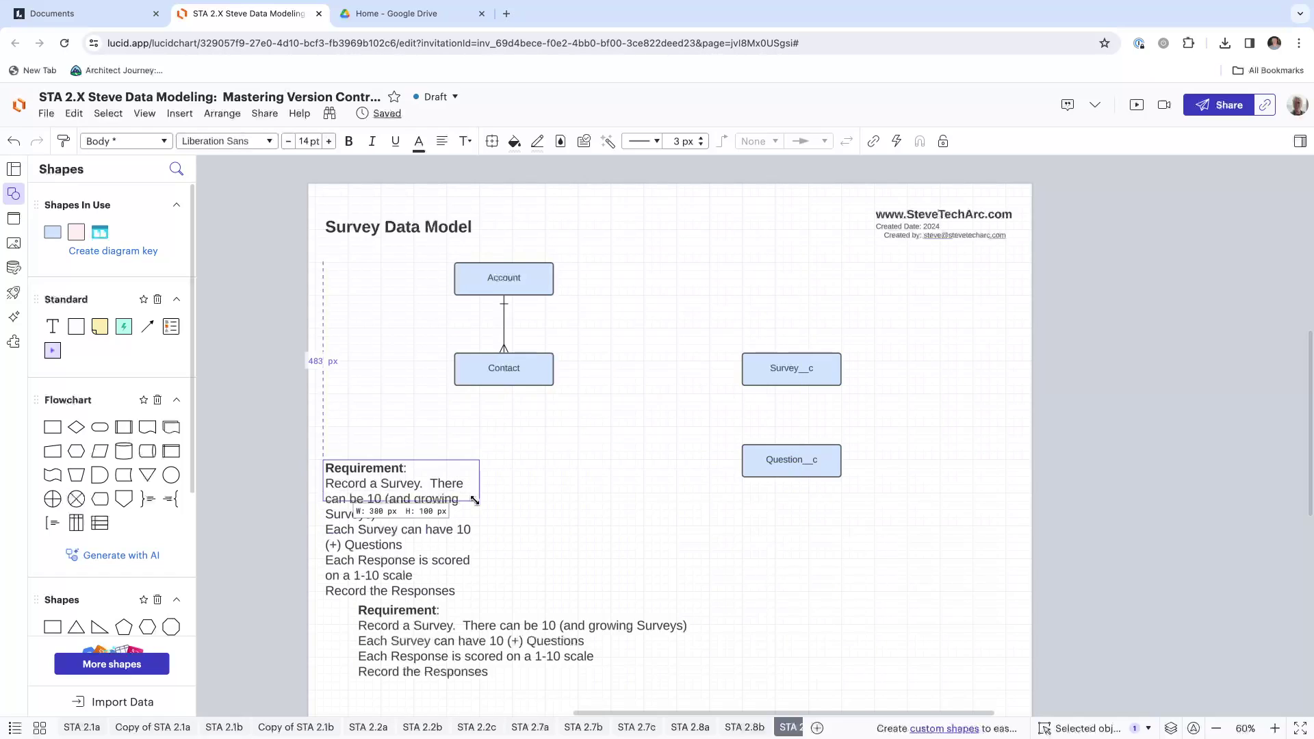
{"action": "double_click", "coordinate": [457, 498]}
{"action": "type", "text": "Pi"}
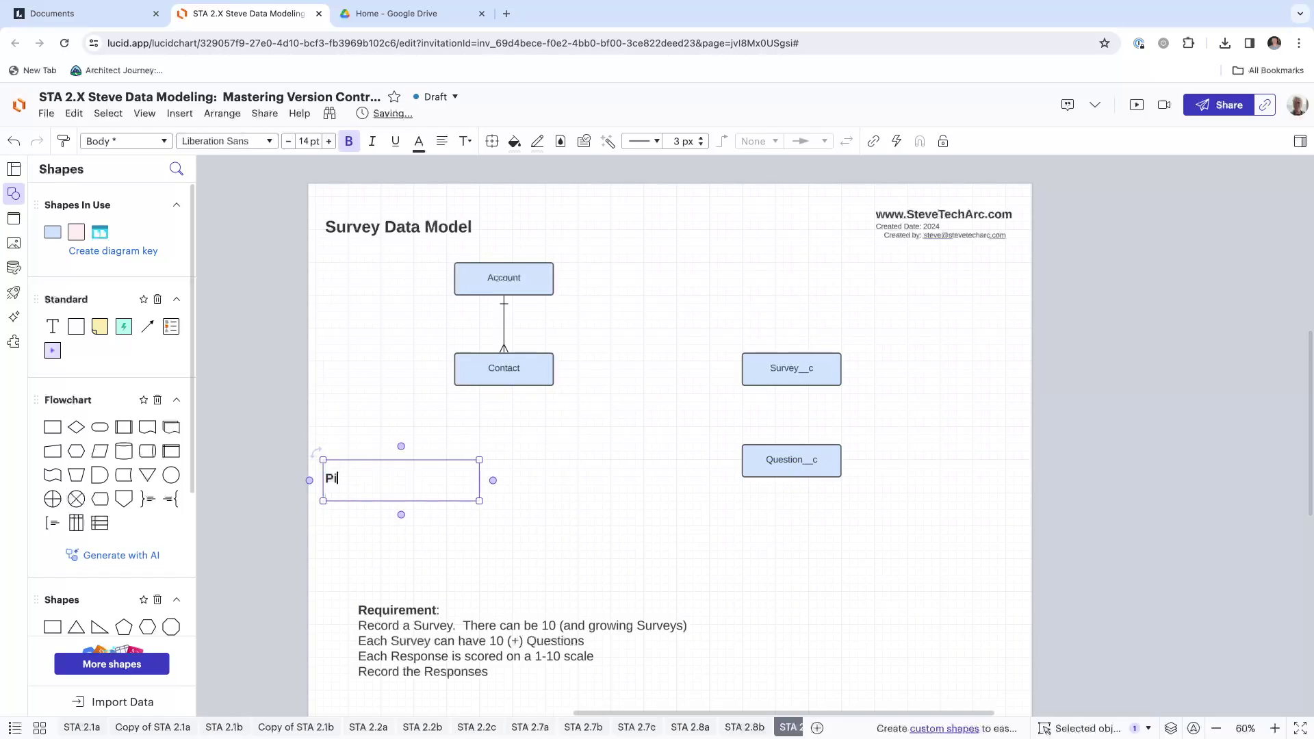
{"action": "type", "text": "cklist - Global"}
{"action": "left_click", "coordinate": [414, 441]}
{"action": "left_click_drag", "start_coordinate": [366, 481], "coordinate": [651, 276]}
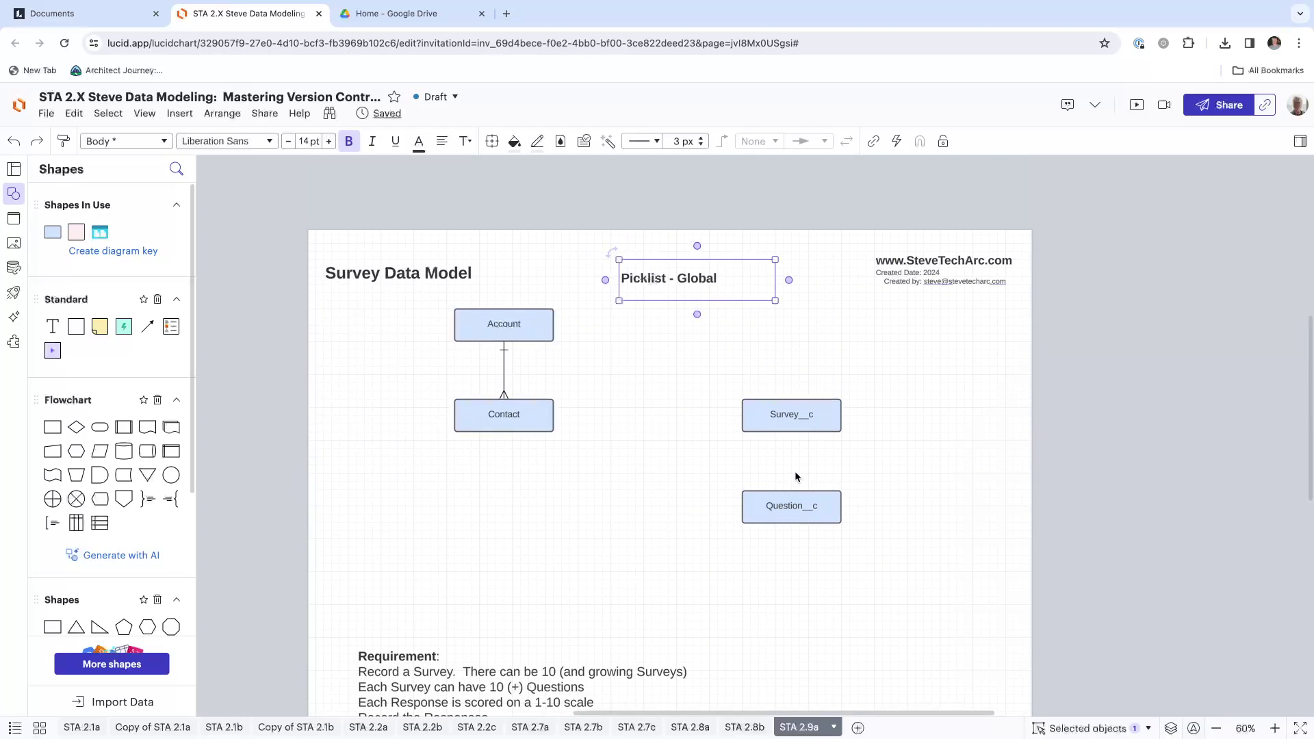
Copy Survey__c to below Contact and rename it Survey_Response__c.
{"action": "left_click", "coordinate": [753, 418]}
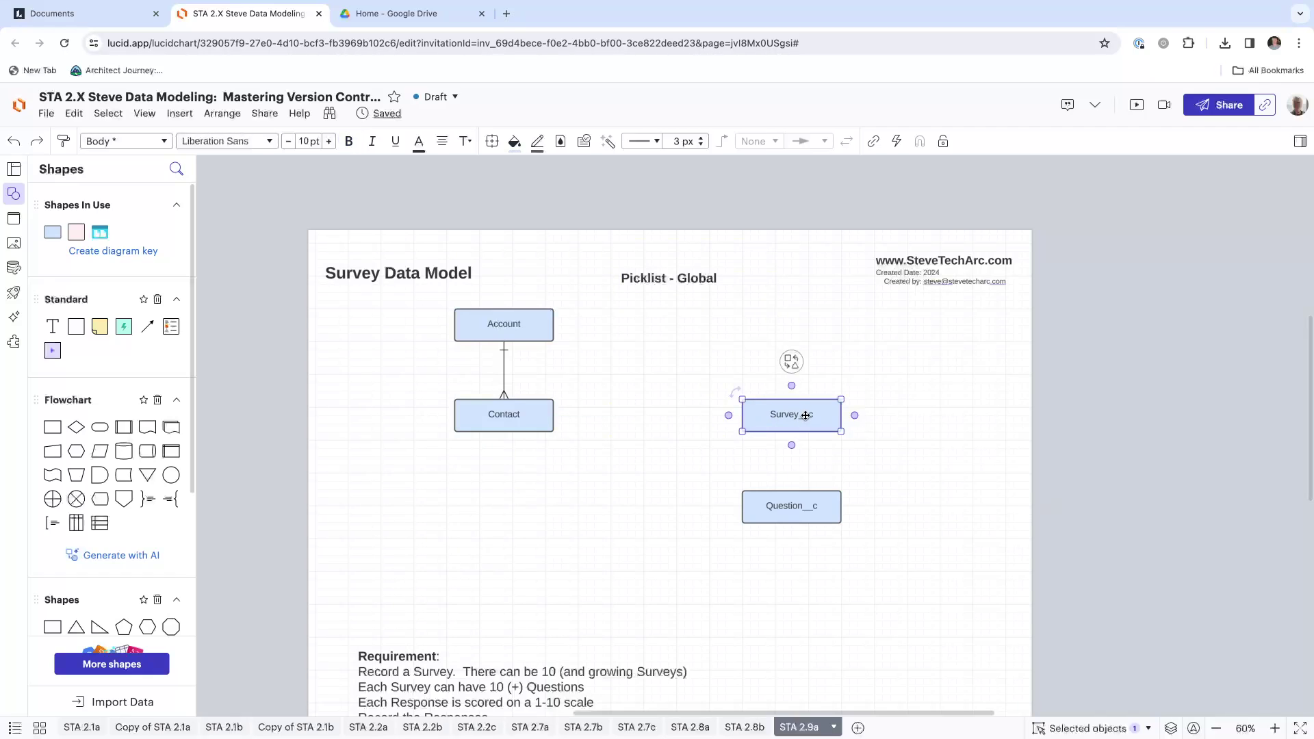
{"action": "left_click_drag", "start_coordinate": [787, 414], "coordinate": [503, 483]}
{"action": "double_click", "coordinate": [522, 483]}
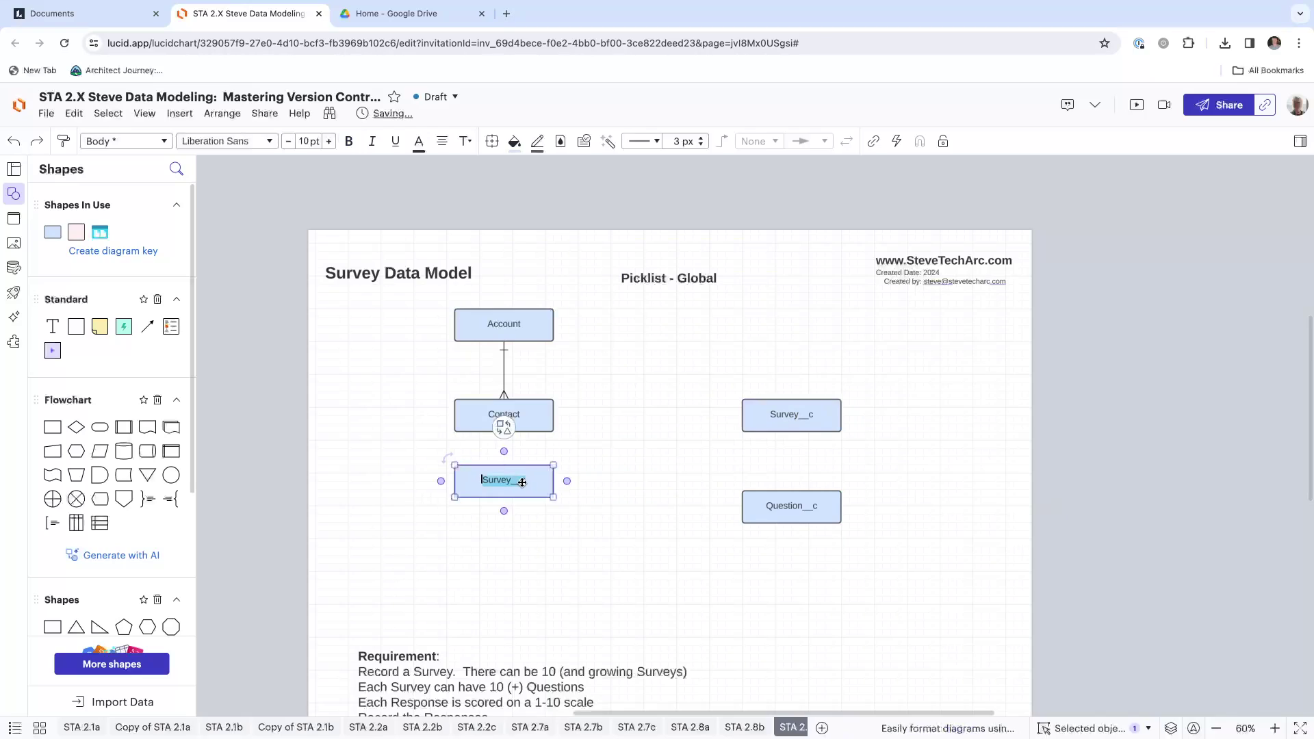
{"action": "type", "text": "Survey_Response__c"}
{"action": "left_click", "coordinate": [506, 502]}
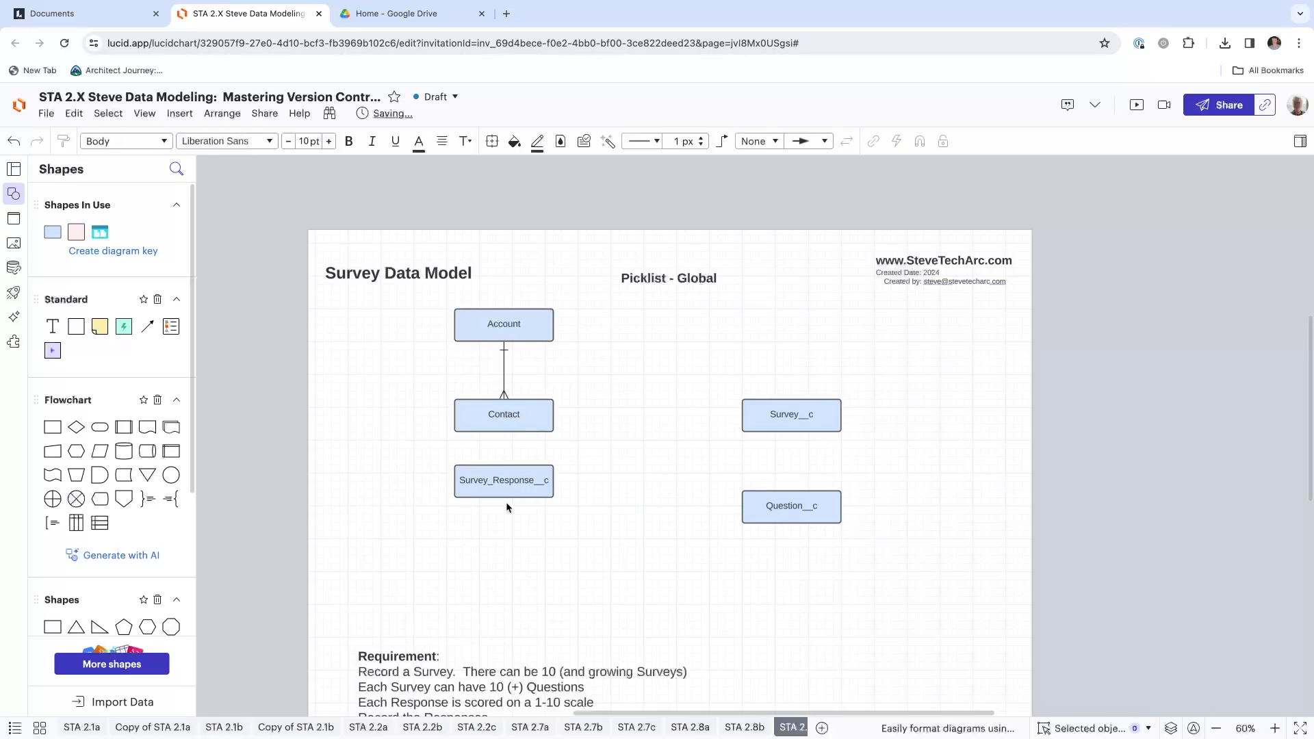
Link Survey_Response__c to Contact and to Survey__c with copied relationship lines.
{"action": "left_click", "coordinate": [504, 373]}
{"action": "left_click_drag", "start_coordinate": [505, 397], "coordinate": [505, 433]}
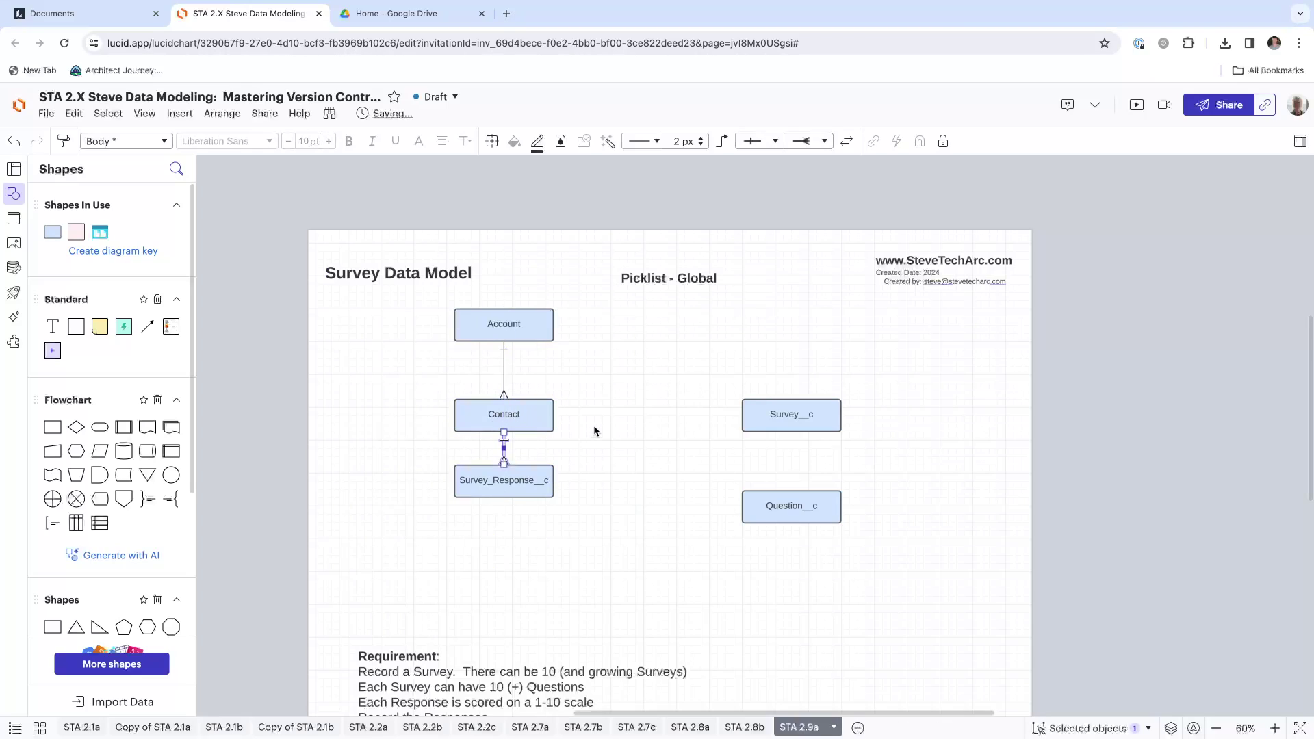
{"action": "key", "text": "ctrl+v"}
{"action": "left_click_drag", "start_coordinate": [599, 478], "coordinate": [740, 415]}
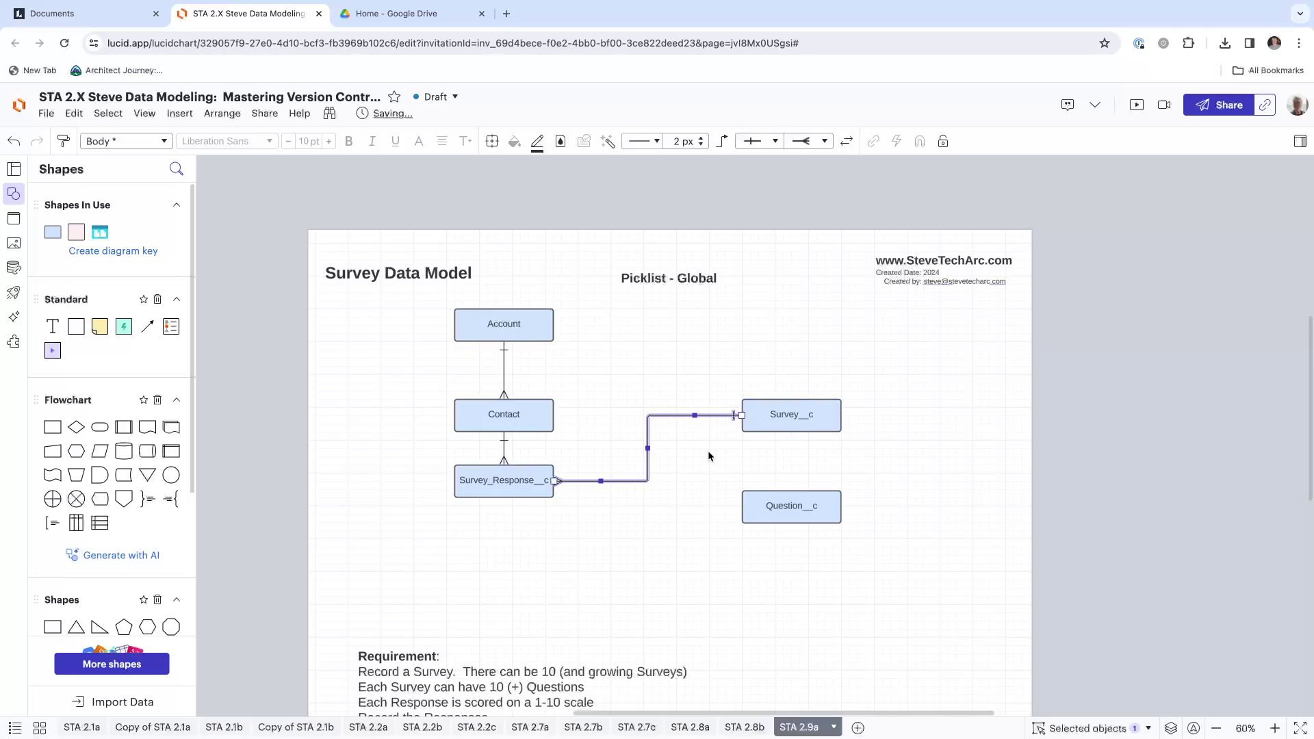
{"action": "left_click", "coordinate": [597, 557]}
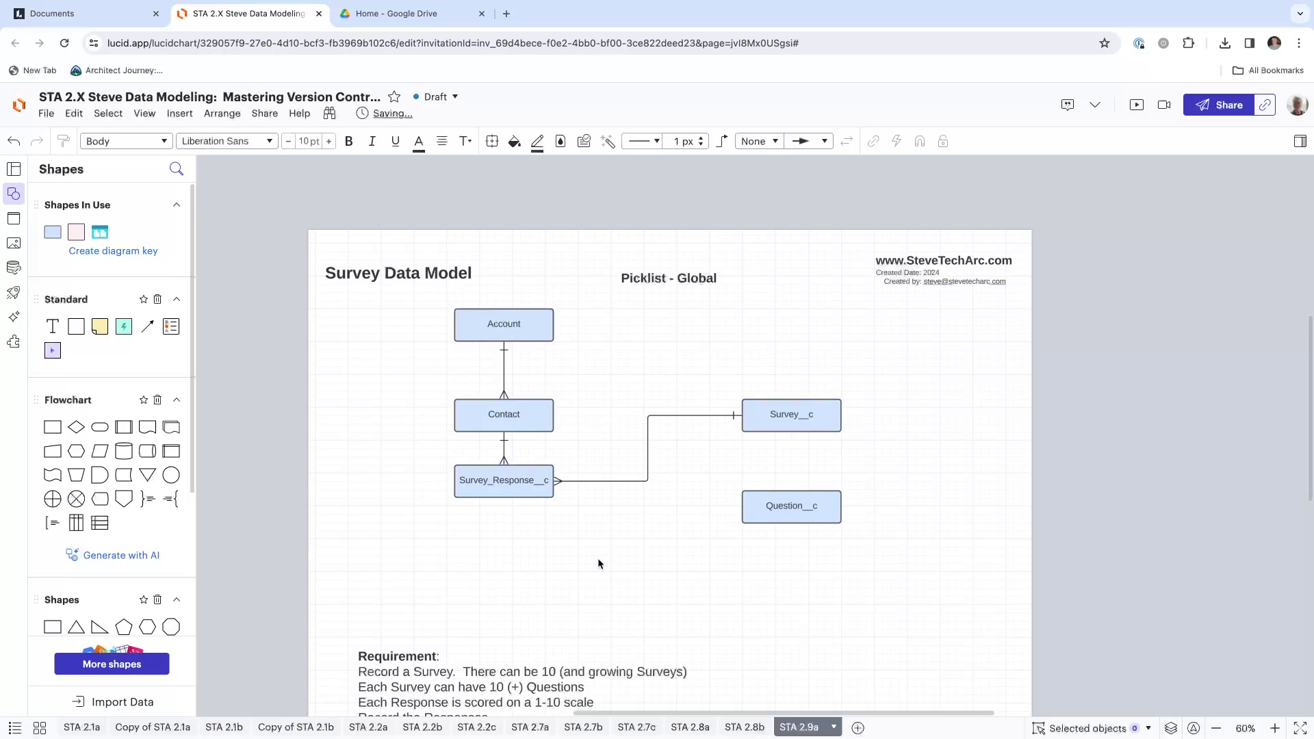
{"action": "left_click", "coordinate": [511, 487]}
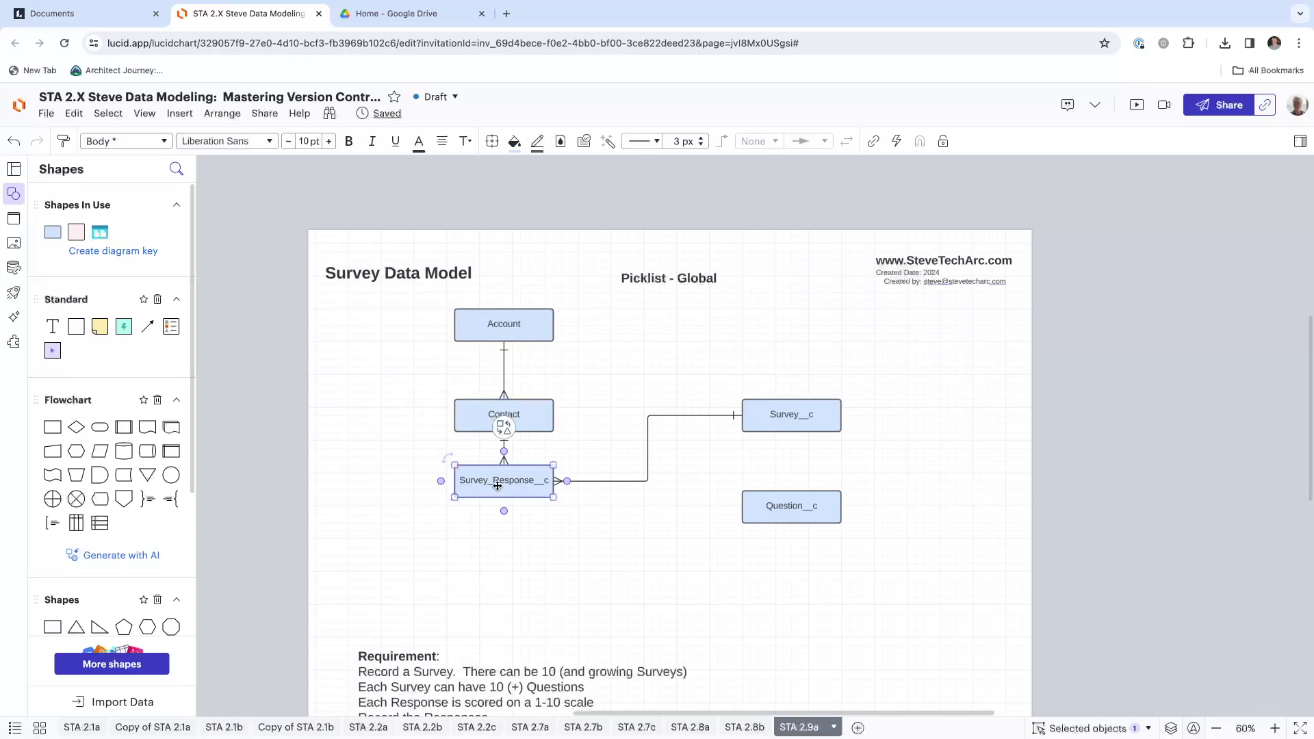
Copy Survey_Response__c below itself, rename it Survey_Response_Question__c, and widen it to fit.
{"action": "left_click_drag", "start_coordinate": [489, 482], "coordinate": [502, 554]}
{"action": "double_click", "coordinate": [502, 554]}
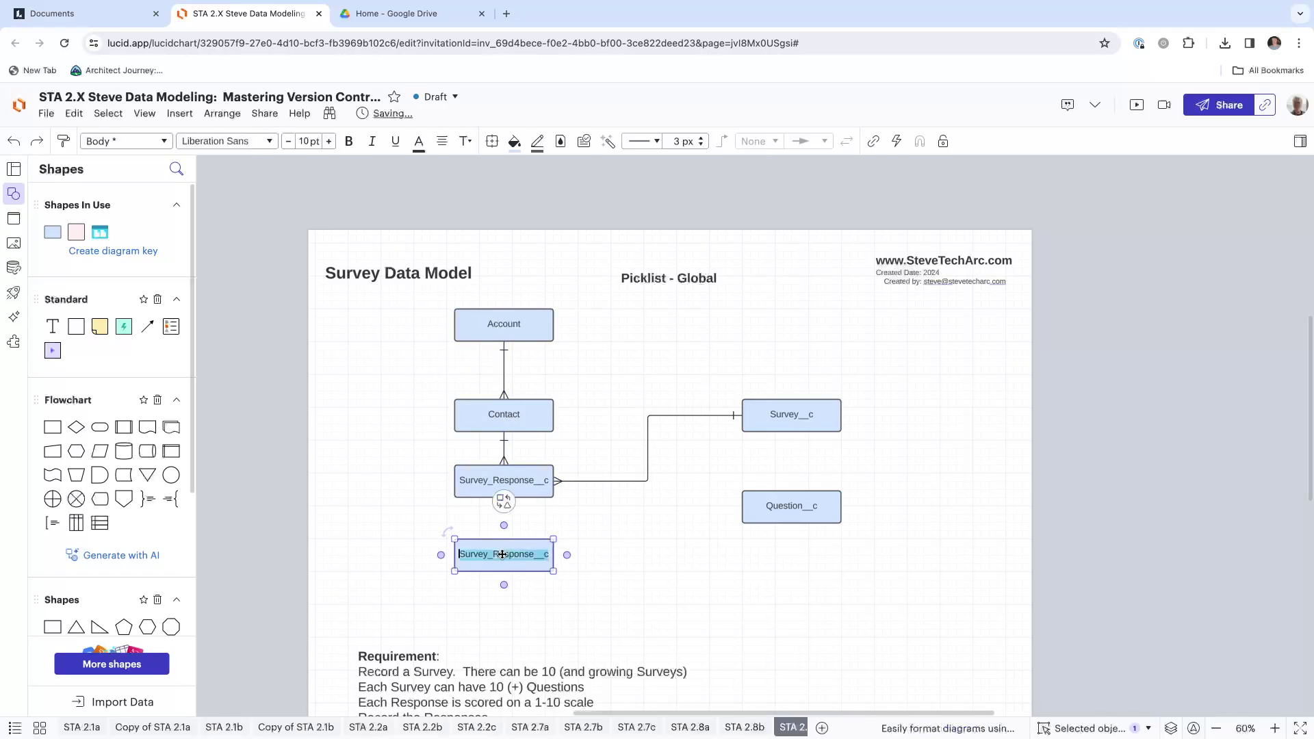
{"action": "left_click", "coordinate": [532, 553]}
{"action": "type", "text": "_Quest"}
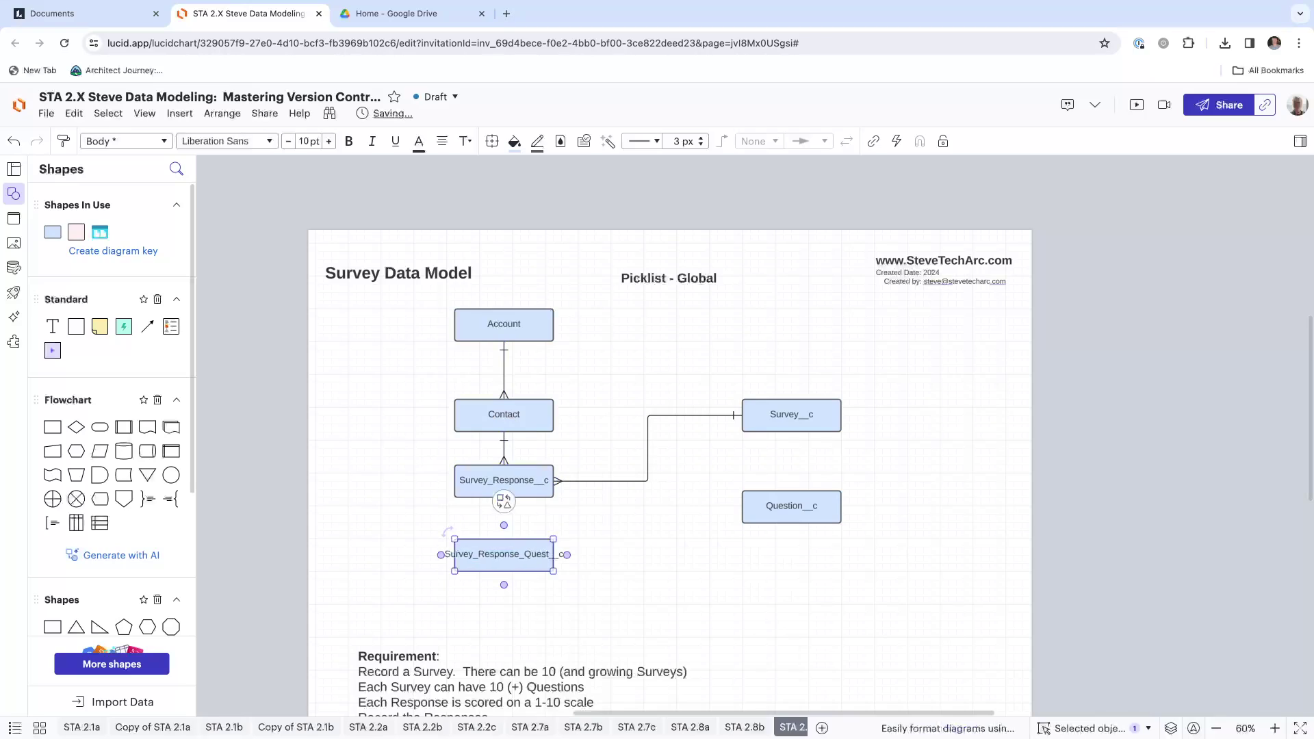
{"action": "type", "text": "ion"}
{"action": "left_click", "coordinate": [553, 571]}
{"action": "mouse_move", "coordinate": [553, 571]}
{"action": "left_mouse_down"}
{"action": "mouse_move", "coordinate": [632, 570]}
{"action": "mouse_move", "coordinate": [539, 559]}
{"action": "left_mouse_up"}
Link Survey_Response_Question__c to Survey_Response__c and Question__c with pasted relationship lines.
{"action": "left_click", "coordinate": [633, 481]}
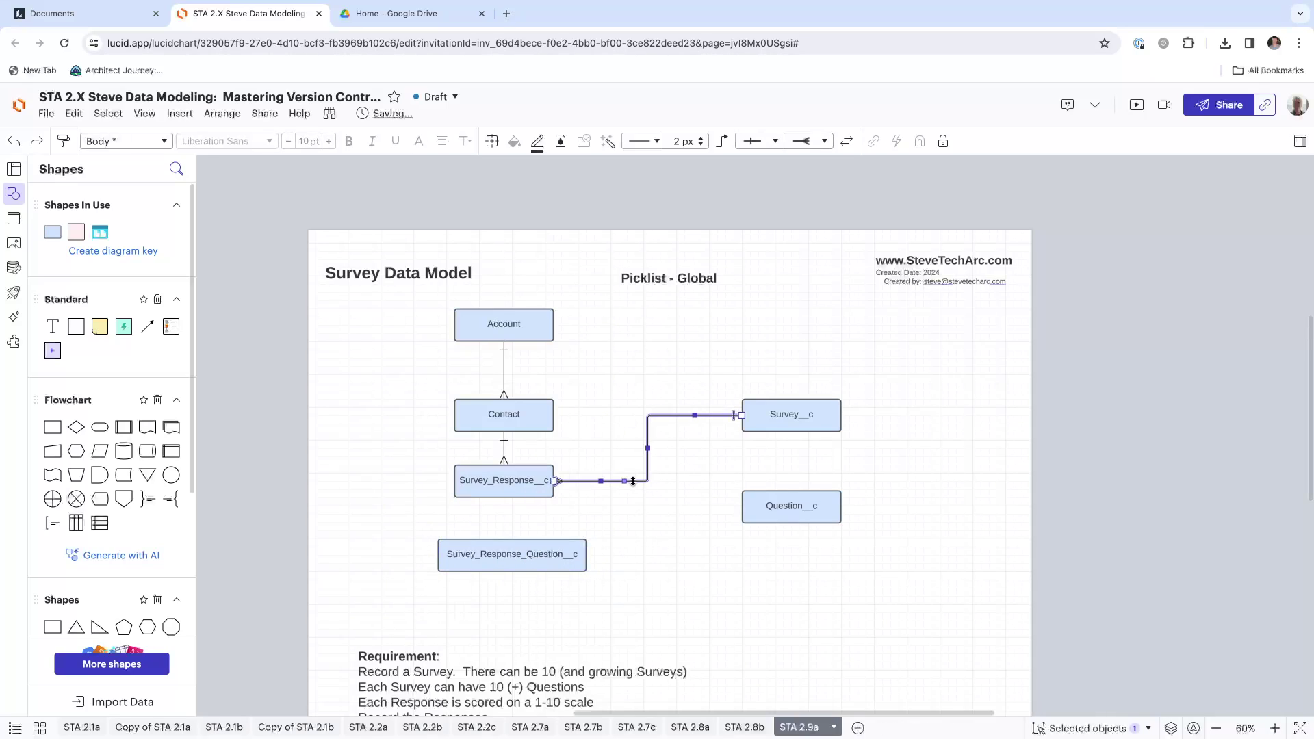
{"action": "key", "text": "ctrl+c"}
{"action": "key", "text": "ctrl+v"}
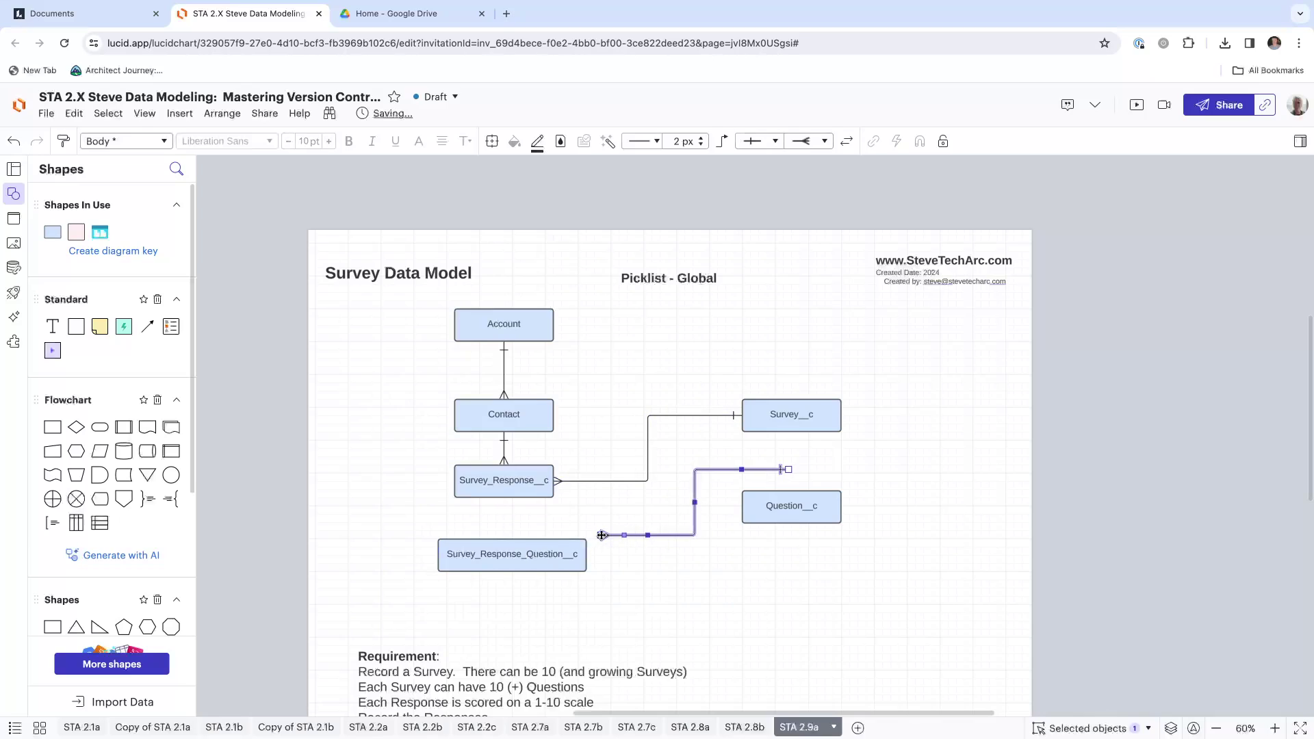
{"action": "left_click_drag", "start_coordinate": [601, 538], "coordinate": [512, 539]}
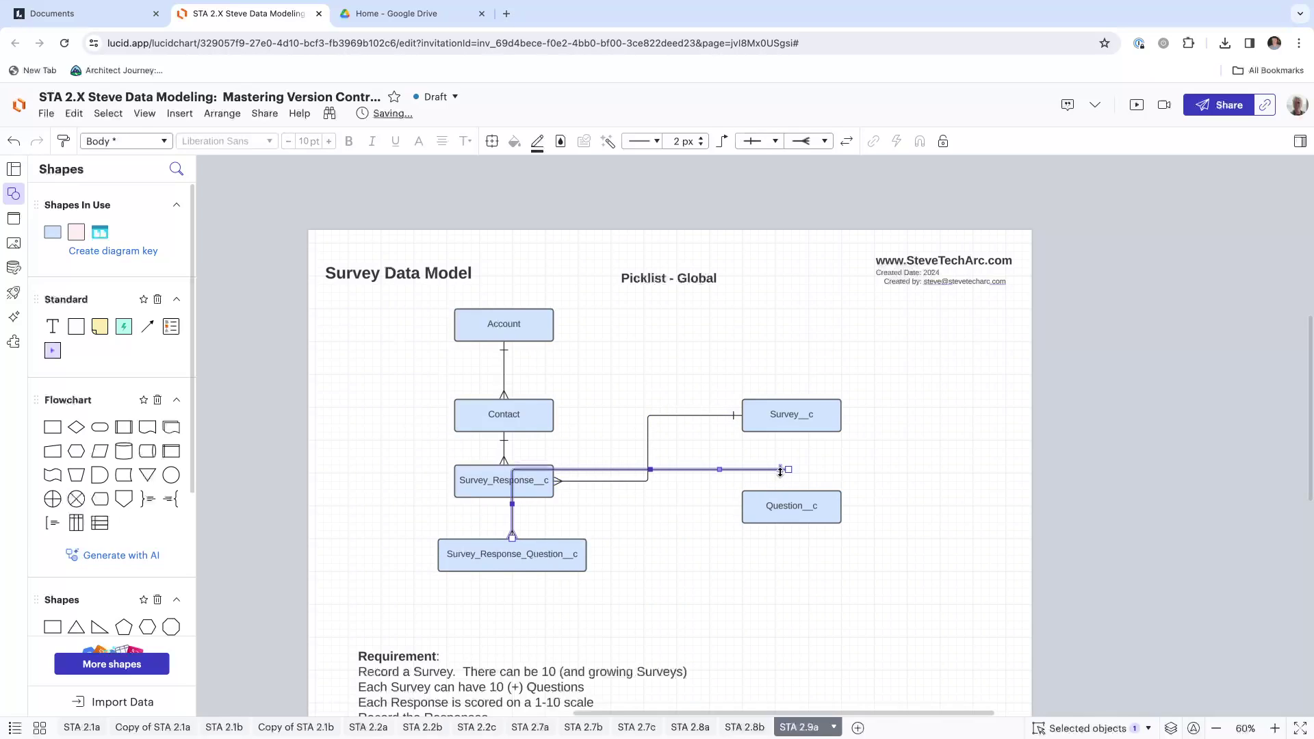
{"action": "left_click_drag", "start_coordinate": [780, 471], "coordinate": [505, 498]}
{"action": "left_click", "coordinate": [620, 516]}
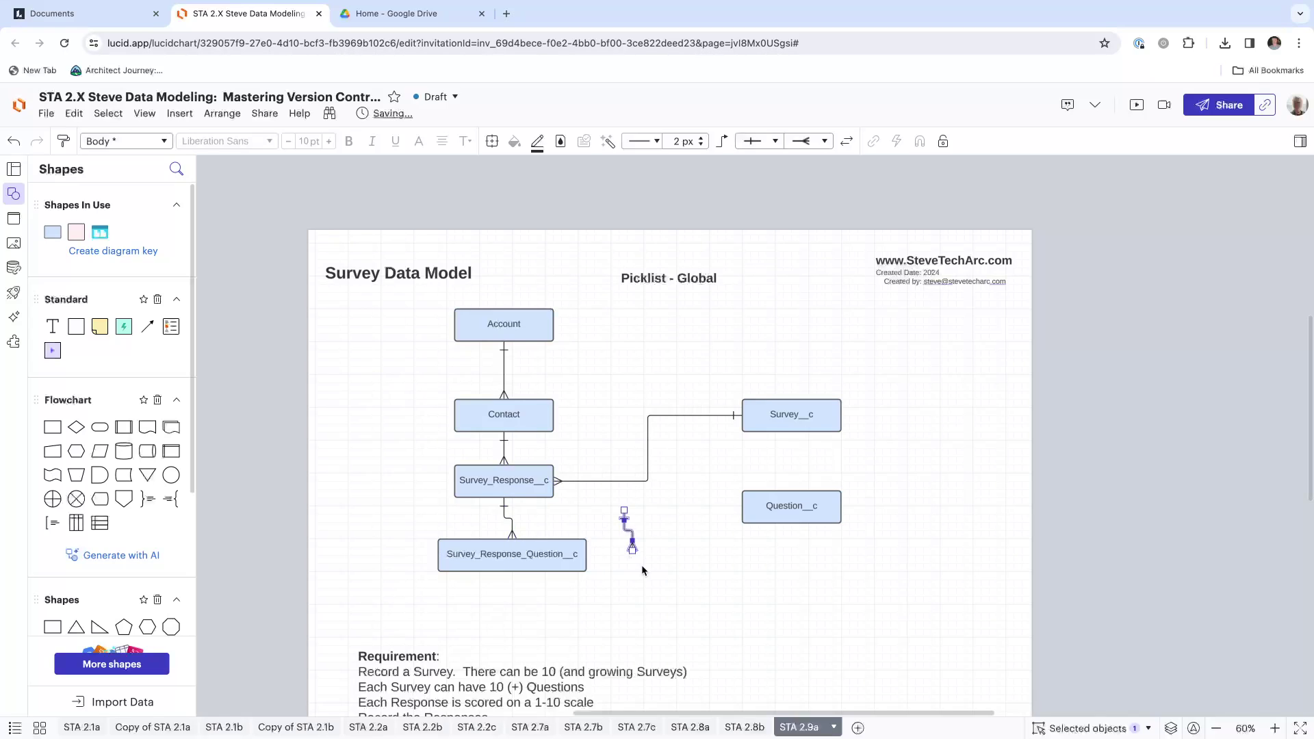
{"action": "key", "text": "ctrl+v"}
{"action": "left_click_drag", "start_coordinate": [607, 557], "coordinate": [587, 554]}
{"action": "left_click_drag", "start_coordinate": [624, 515], "coordinate": [752, 504]}
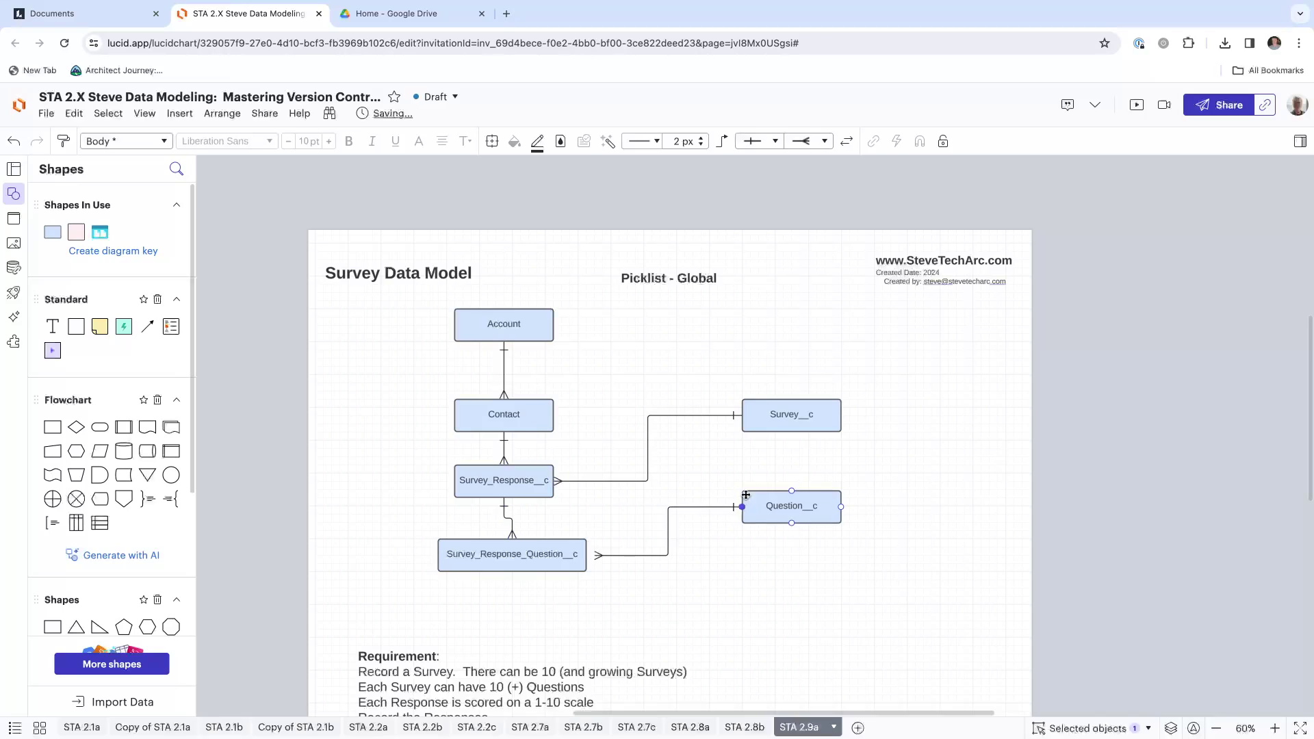
Shrink the Picklist - Global label to 10 pt and move it under Survey_Response_Question__c.
{"action": "left_click", "coordinate": [645, 278]}
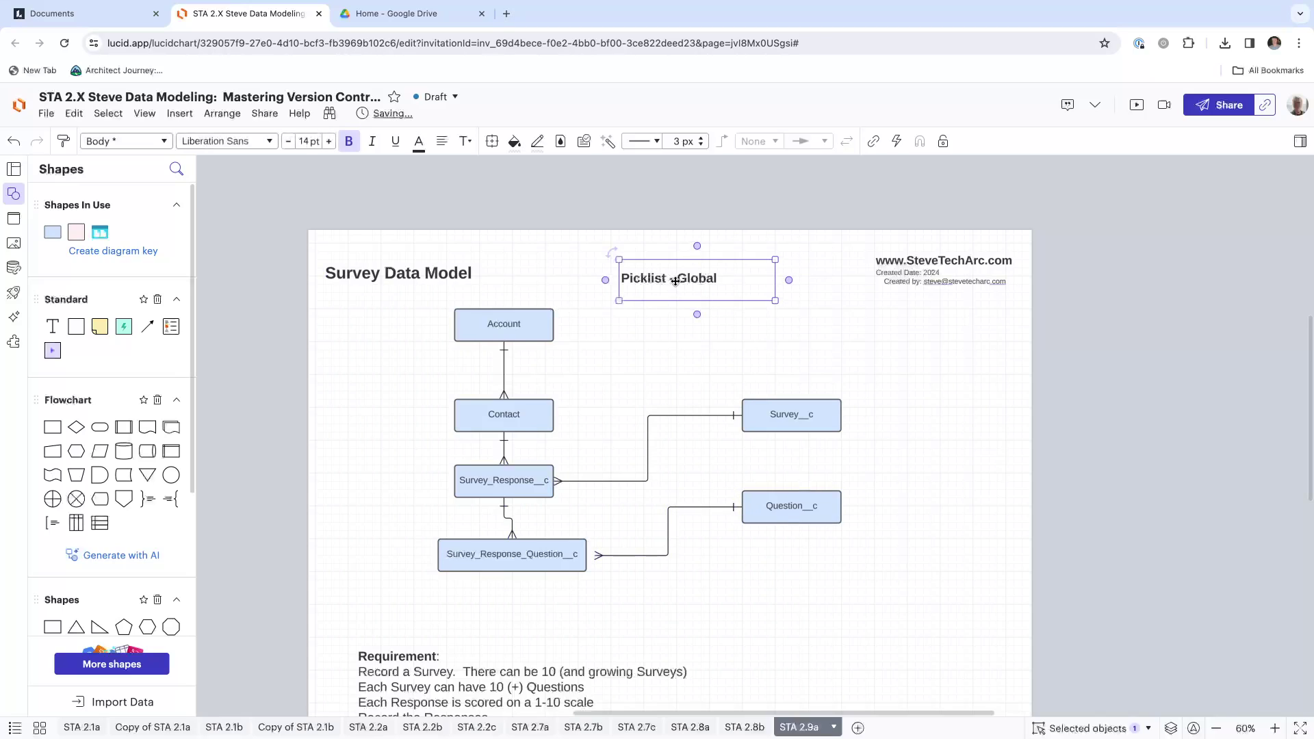
{"action": "left_click", "coordinate": [290, 141]}
{"action": "left_click", "coordinate": [290, 141]}
{"action": "left_click", "coordinate": [289, 141]}
{"action": "left_click_drag", "start_coordinate": [652, 297], "coordinate": [472, 601]}
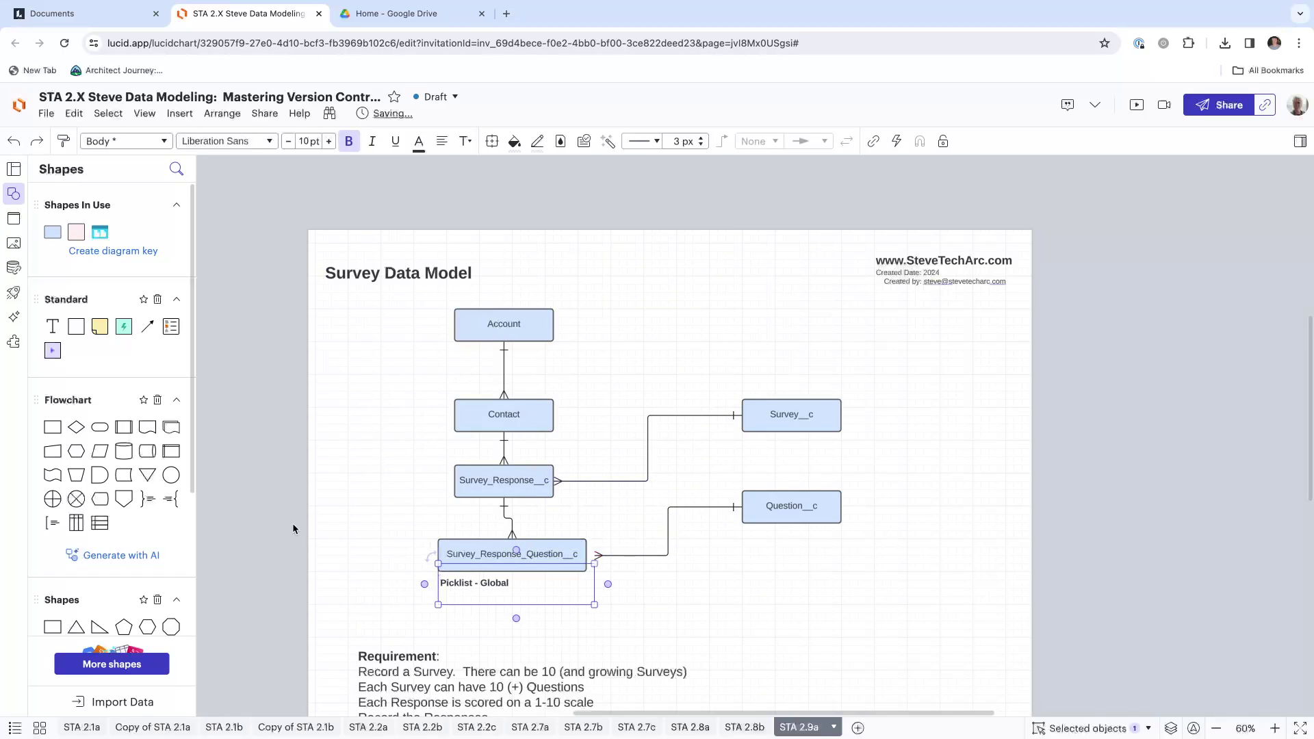
{"action": "left_click", "coordinate": [353, 503]}
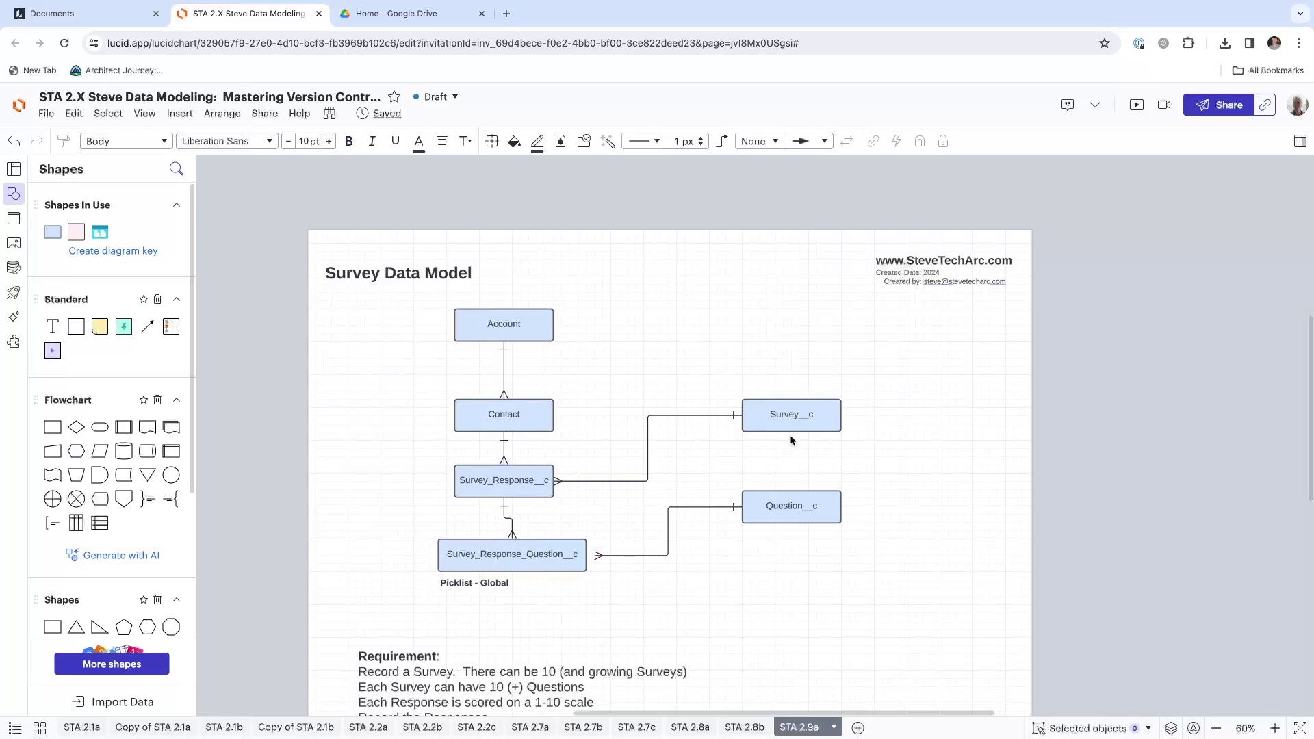
Duplicate a relationship line into a straight vertical link from Survey__c down to Question__c.
{"action": "left_click", "coordinate": [663, 417]}
{"action": "key", "text": "ctrl+d"}
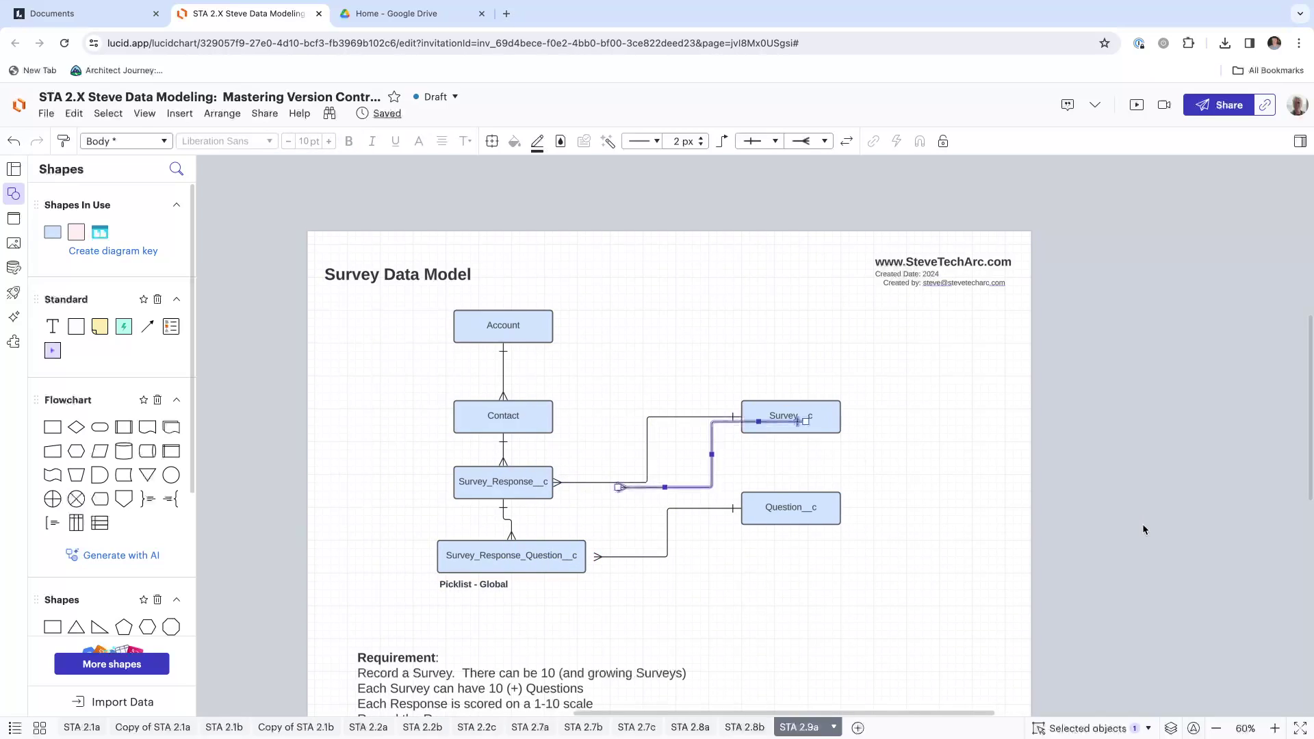
{"action": "left_click_drag", "start_coordinate": [746, 489], "coordinate": [796, 491]}
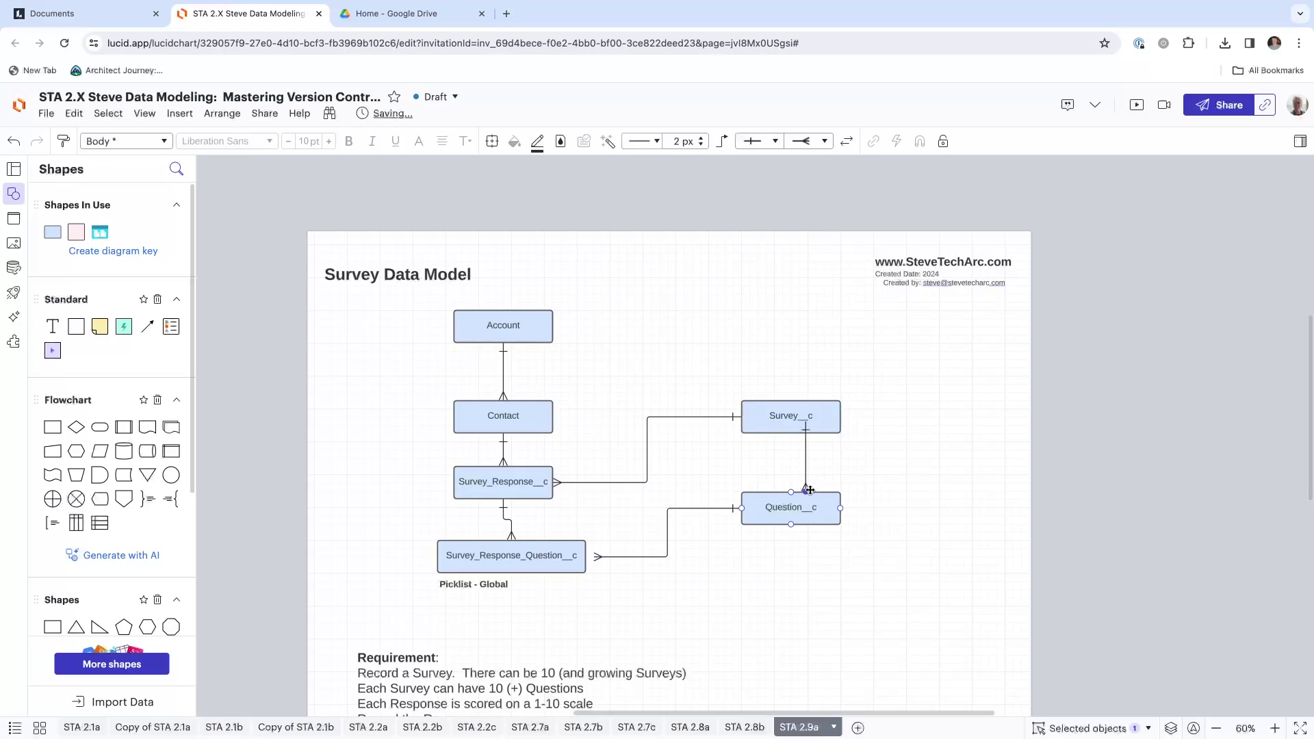
{"action": "left_click_drag", "start_coordinate": [797, 422], "coordinate": [798, 435]}
{"action": "left_click", "coordinate": [765, 325]}
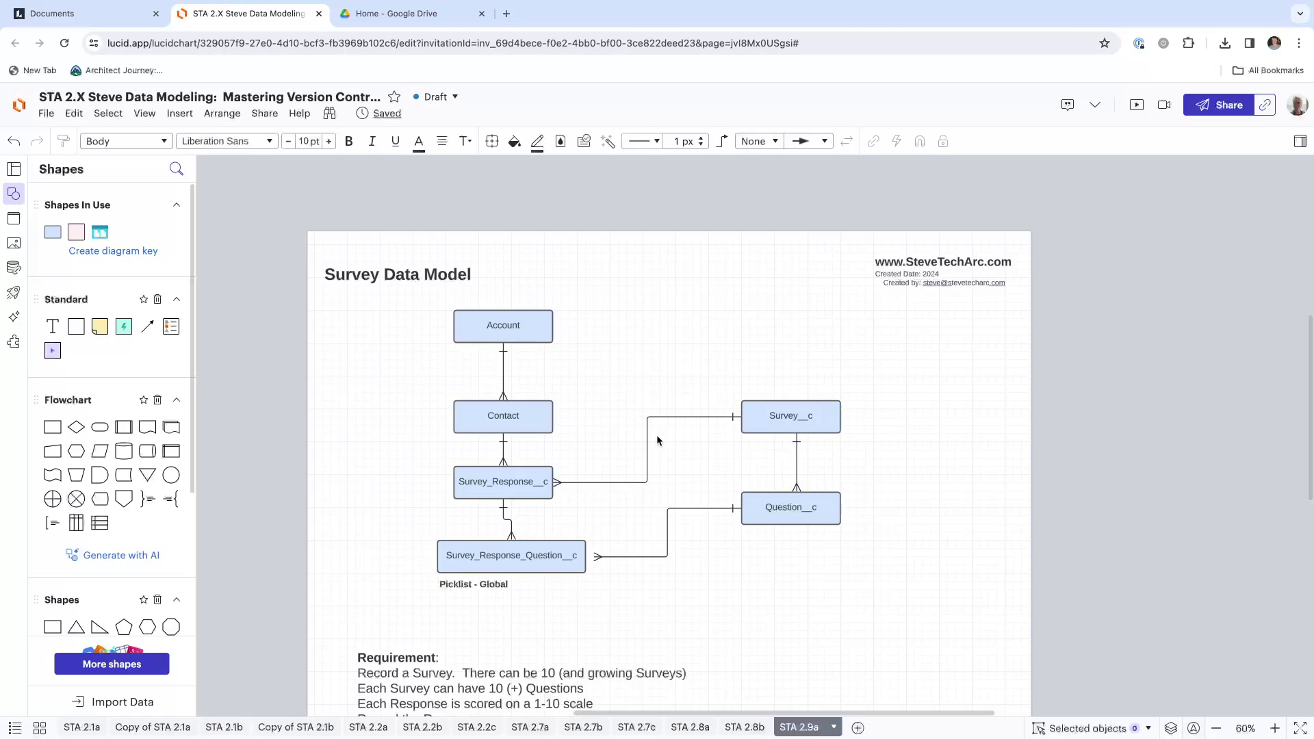
{"action": "left_click_drag", "start_coordinate": [524, 420], "coordinate": [521, 403]}
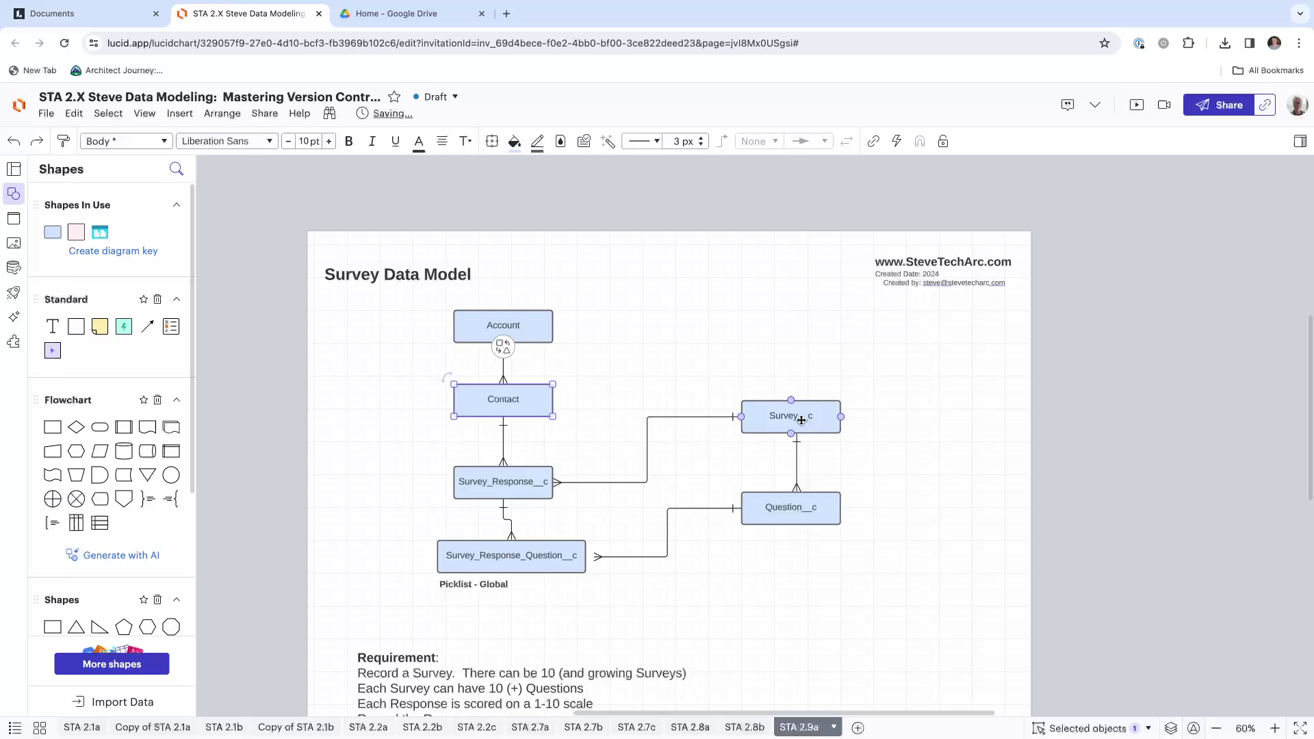
Nudge Survey_Response_Question__c left and reattach its Question__c connector to the box's edge.
{"action": "left_click", "coordinate": [801, 421]}
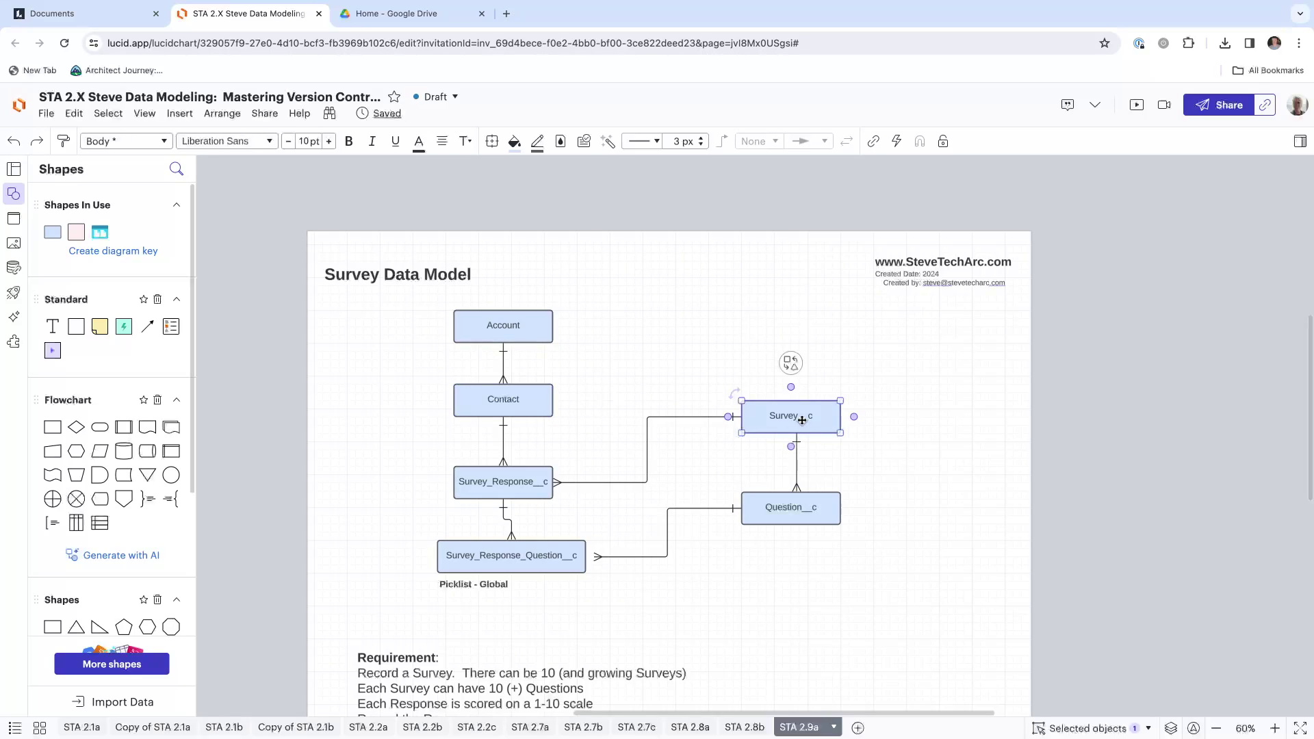
{"action": "left_click", "coordinate": [797, 503]}
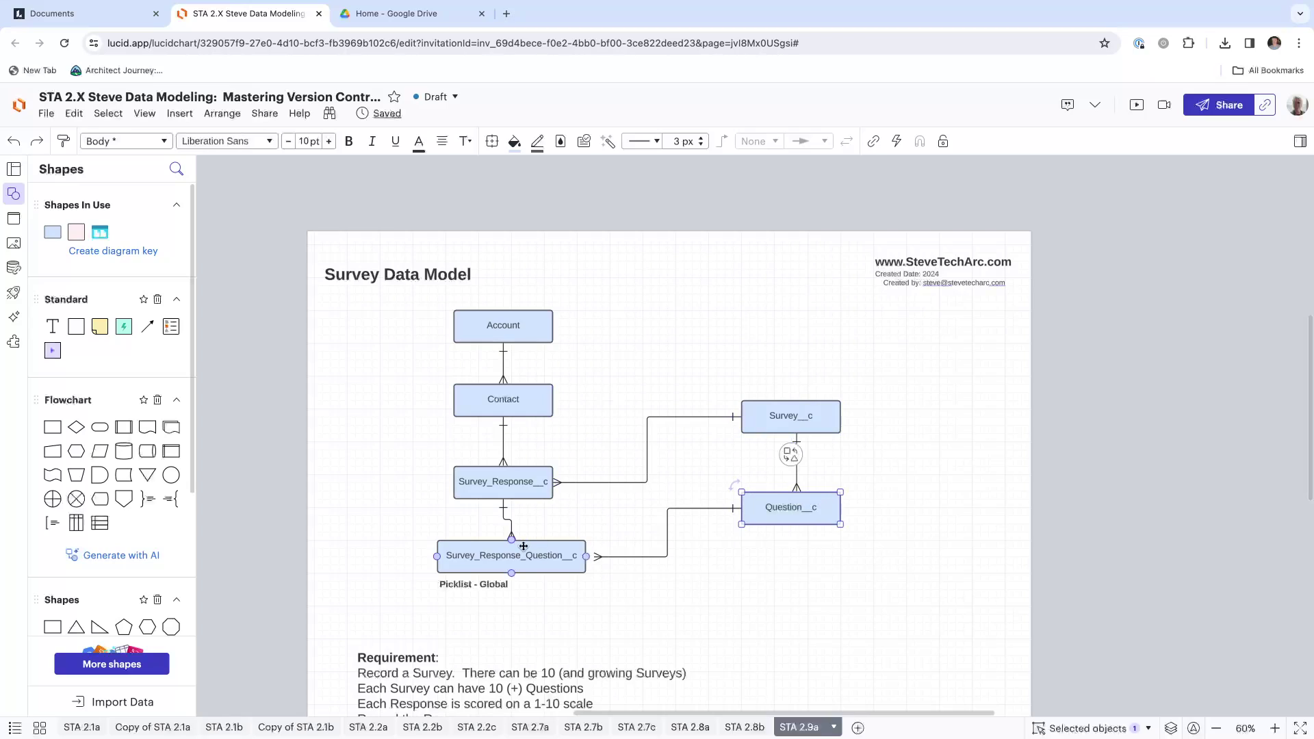
{"action": "left_click_drag", "start_coordinate": [521, 555], "coordinate": [512, 556]}
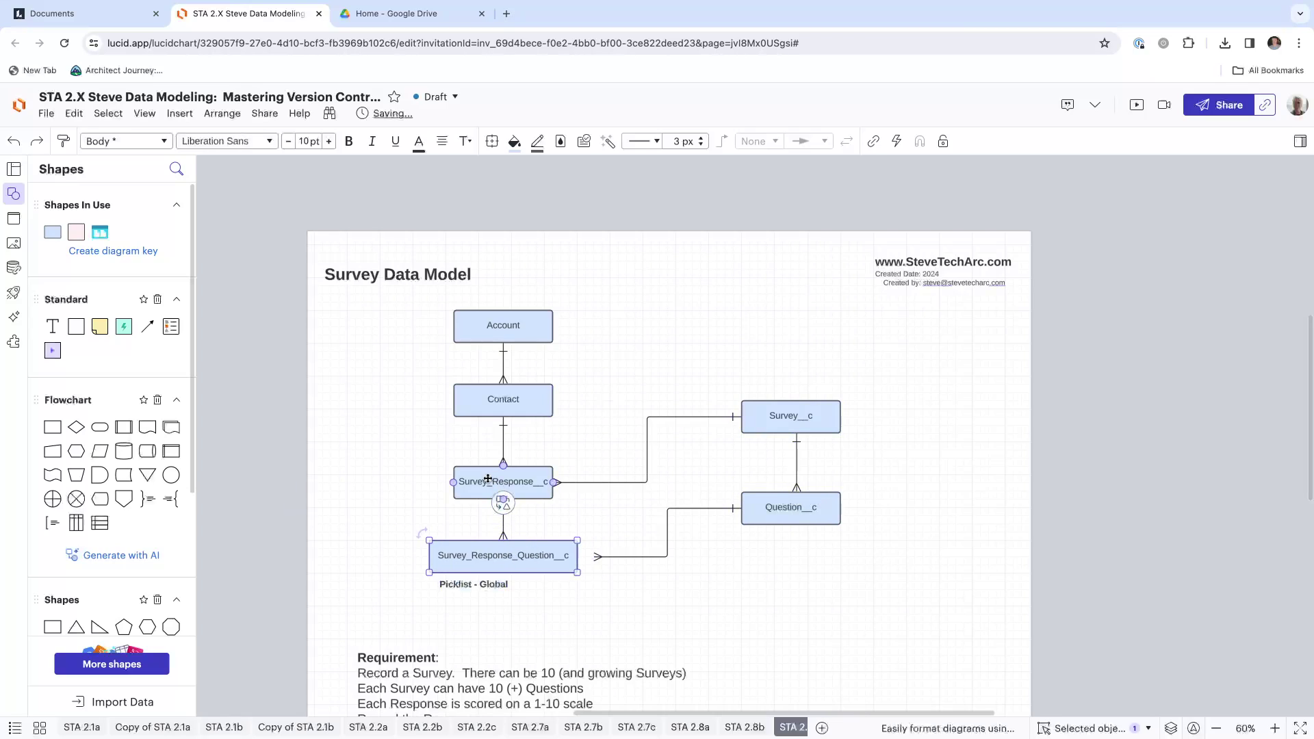
{"action": "left_click", "coordinate": [493, 481]}
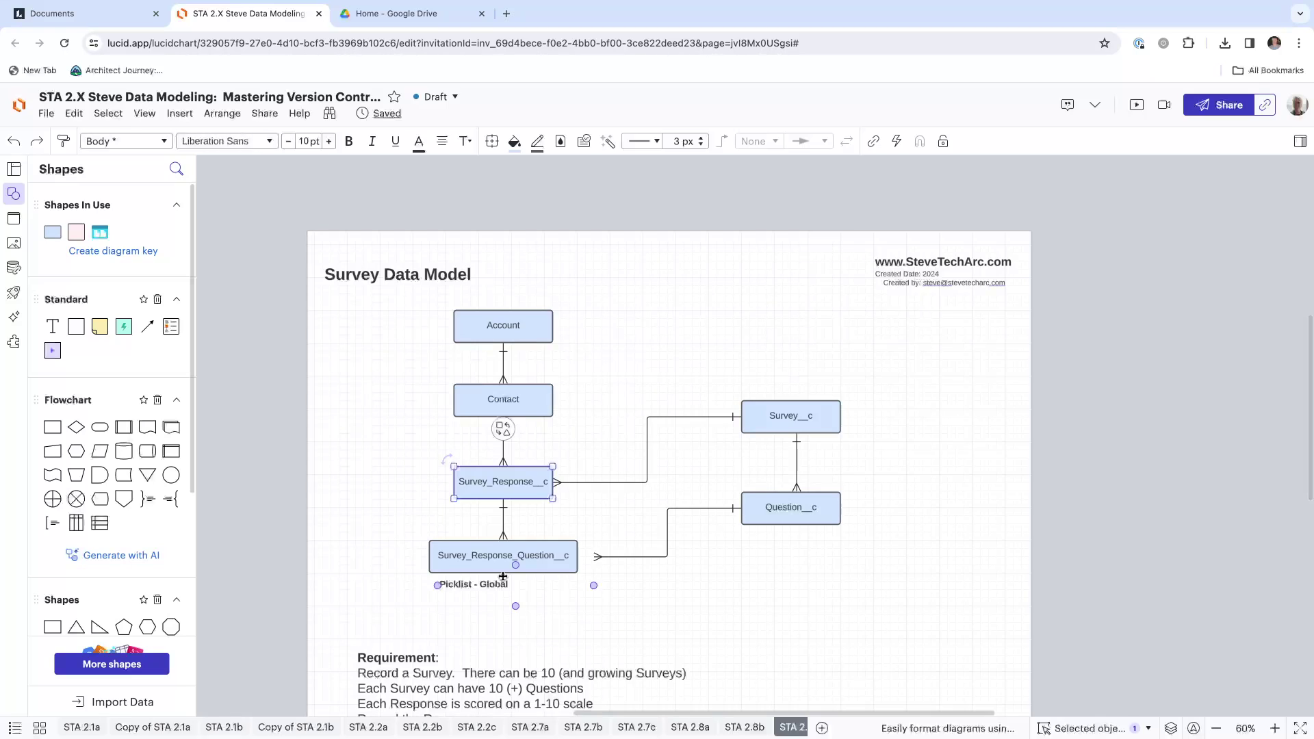
{"action": "left_click", "coordinate": [622, 556]}
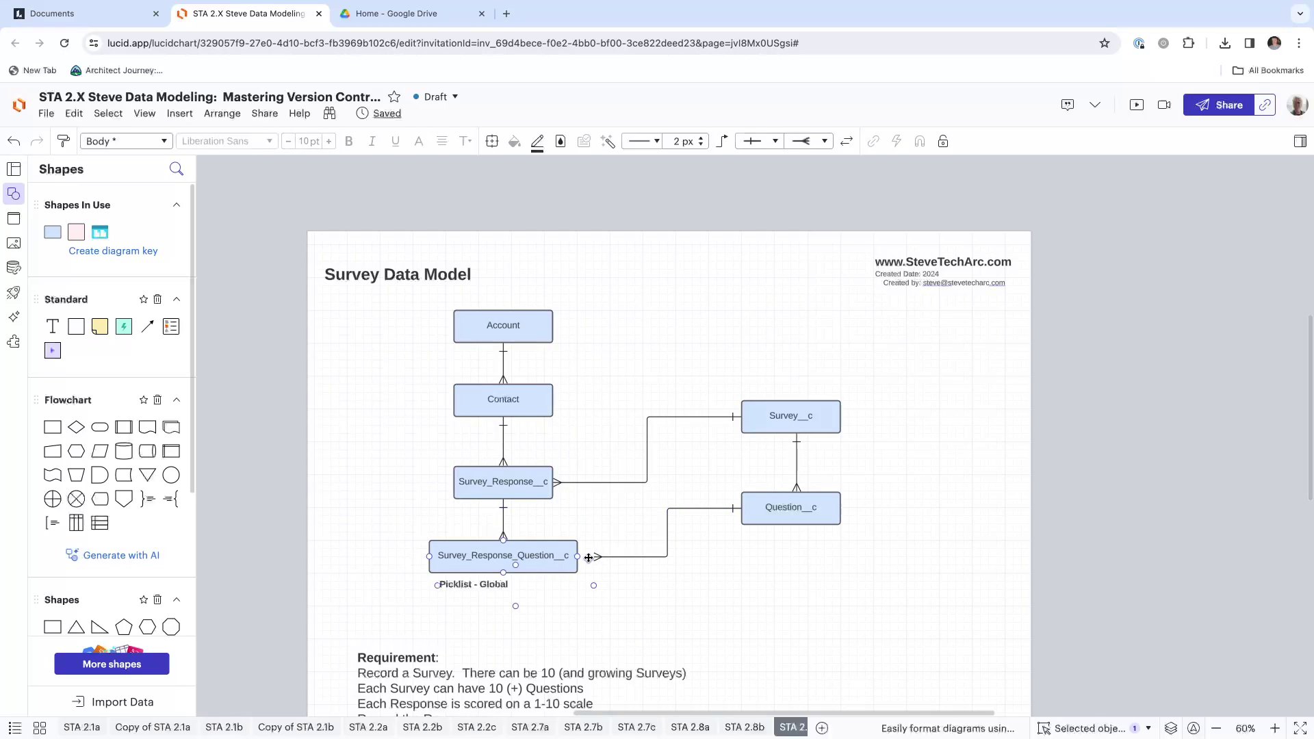
{"action": "left_click_drag", "start_coordinate": [589, 557], "coordinate": [582, 558]}
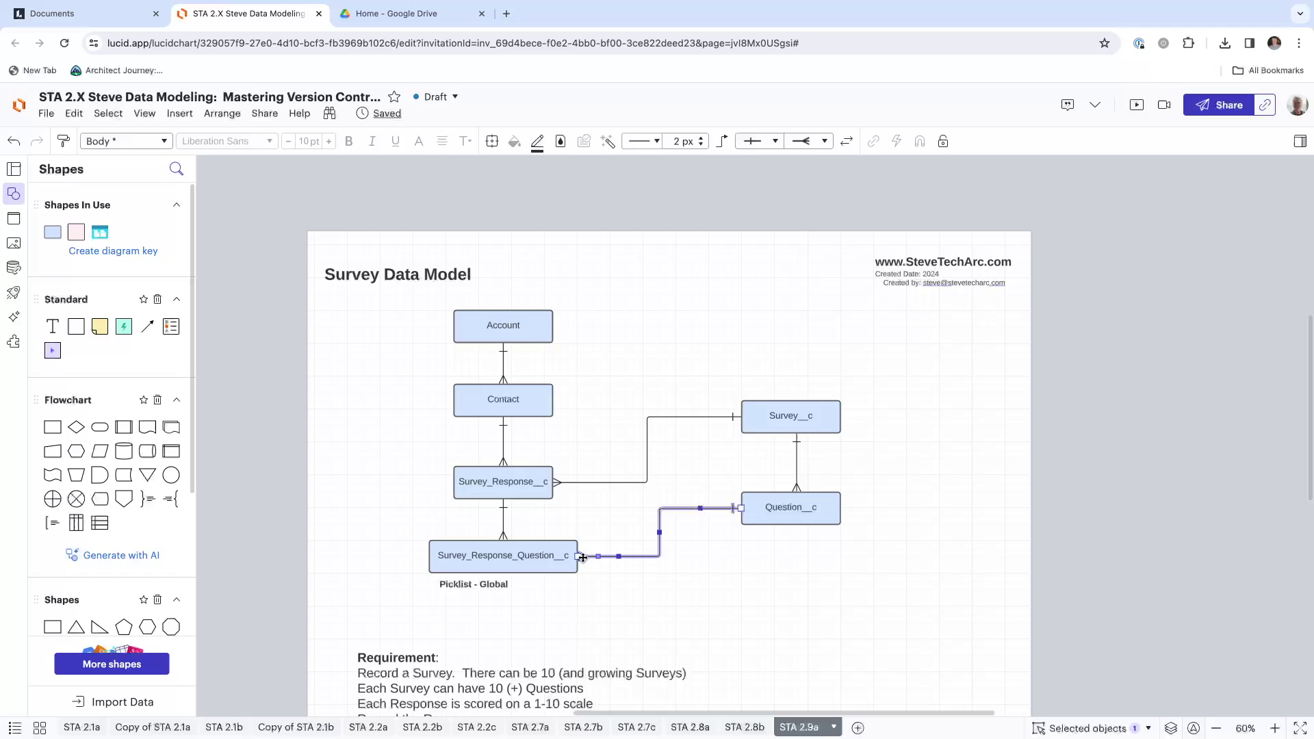
Move the Requirement notes block lower on the page.
{"action": "left_click_drag", "start_coordinate": [490, 676], "coordinate": [462, 651]}
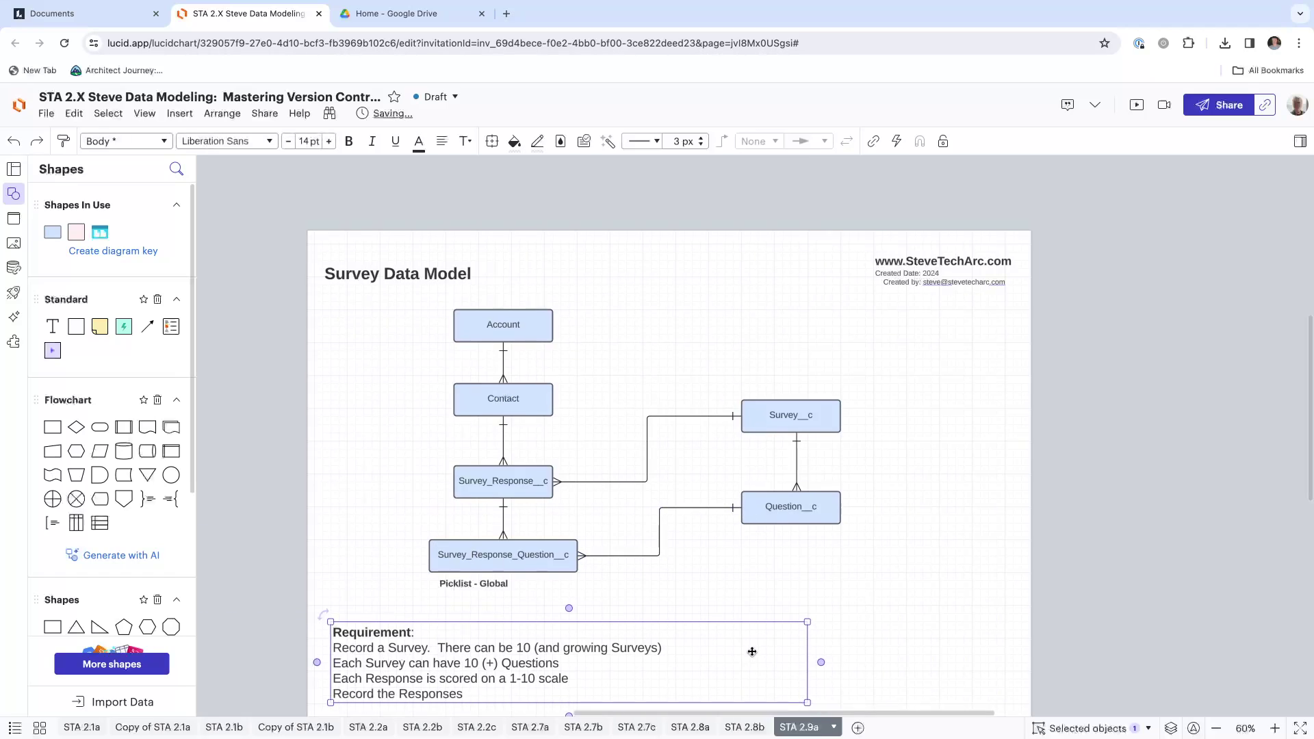
{"action": "scroll", "coordinate": [685, 628], "scroll_direction": "down", "scroll_amount": 2}
{"action": "left_click_drag", "start_coordinate": [587, 604], "coordinate": [420, 637]}
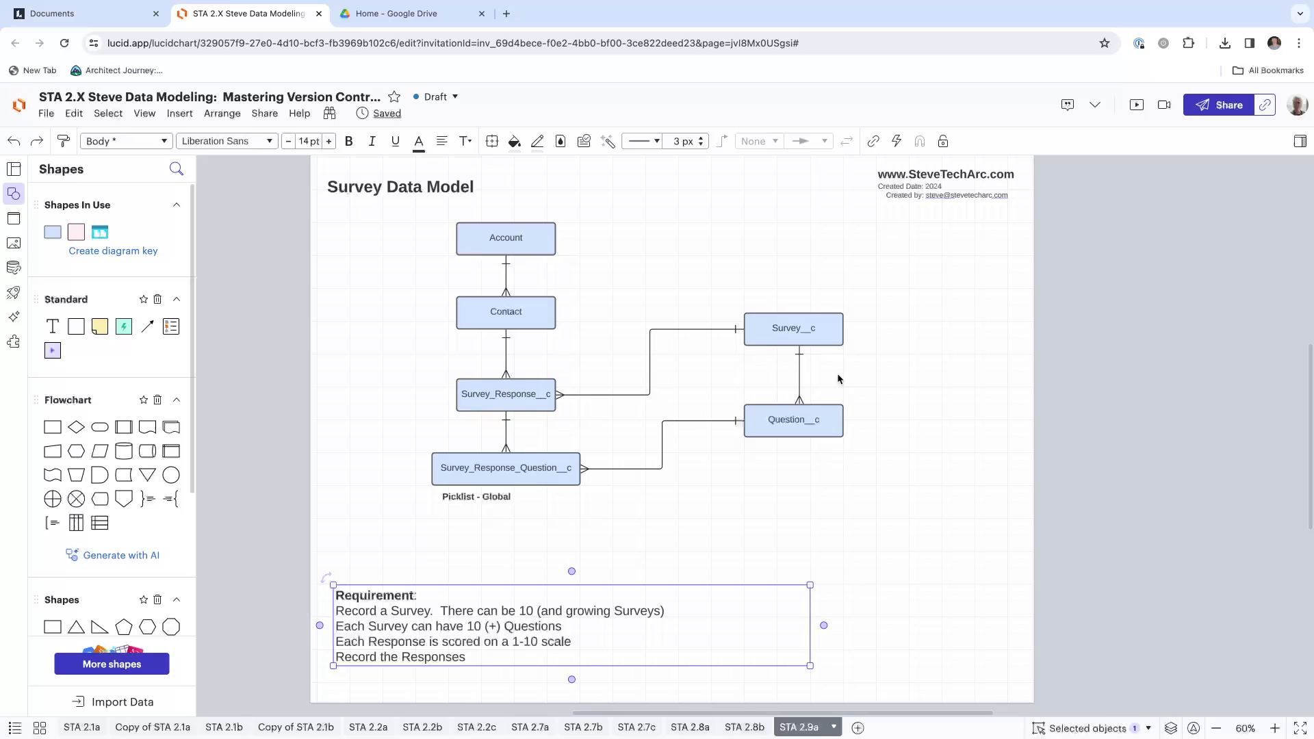
{"action": "left_click", "coordinate": [791, 424]}
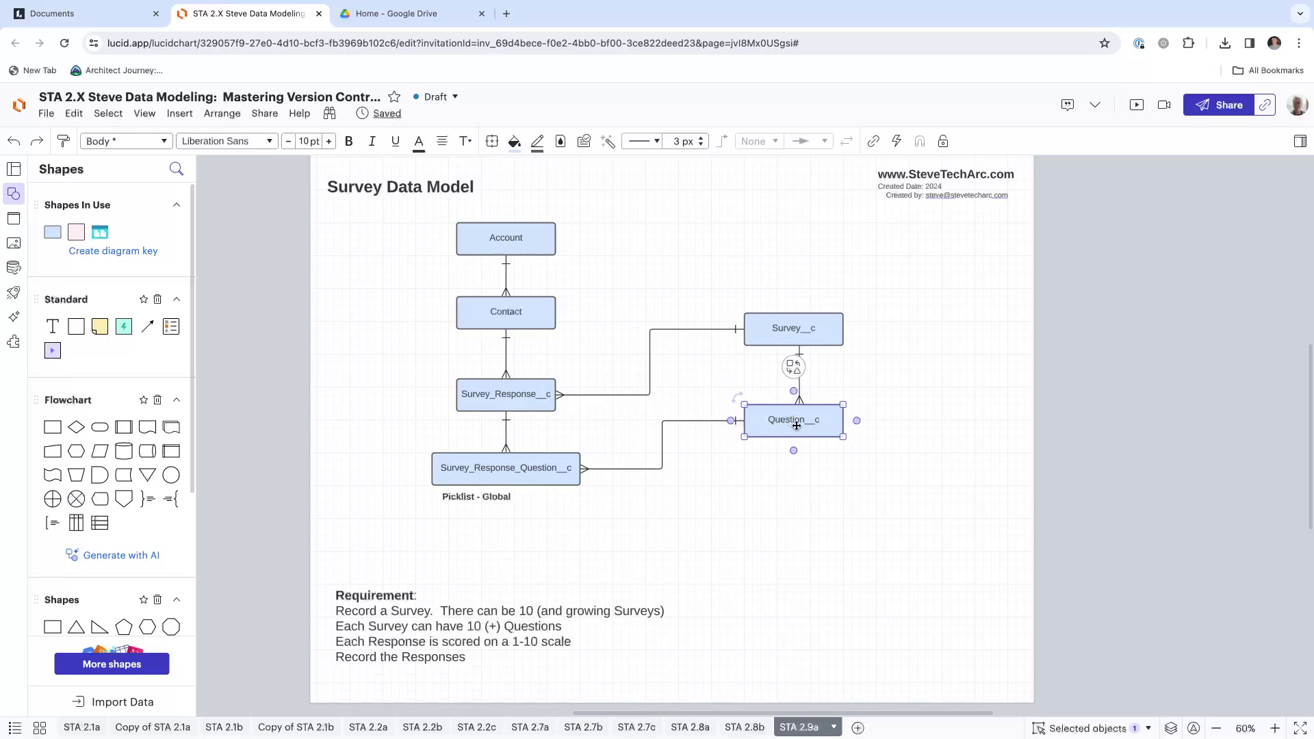
Move Question__c lower and rewire the Survey__c connector through the right-hand box down to Question__c.
{"action": "left_click_drag", "start_coordinate": [796, 426], "coordinate": [908, 410]}
{"action": "left_click", "coordinate": [798, 441]}
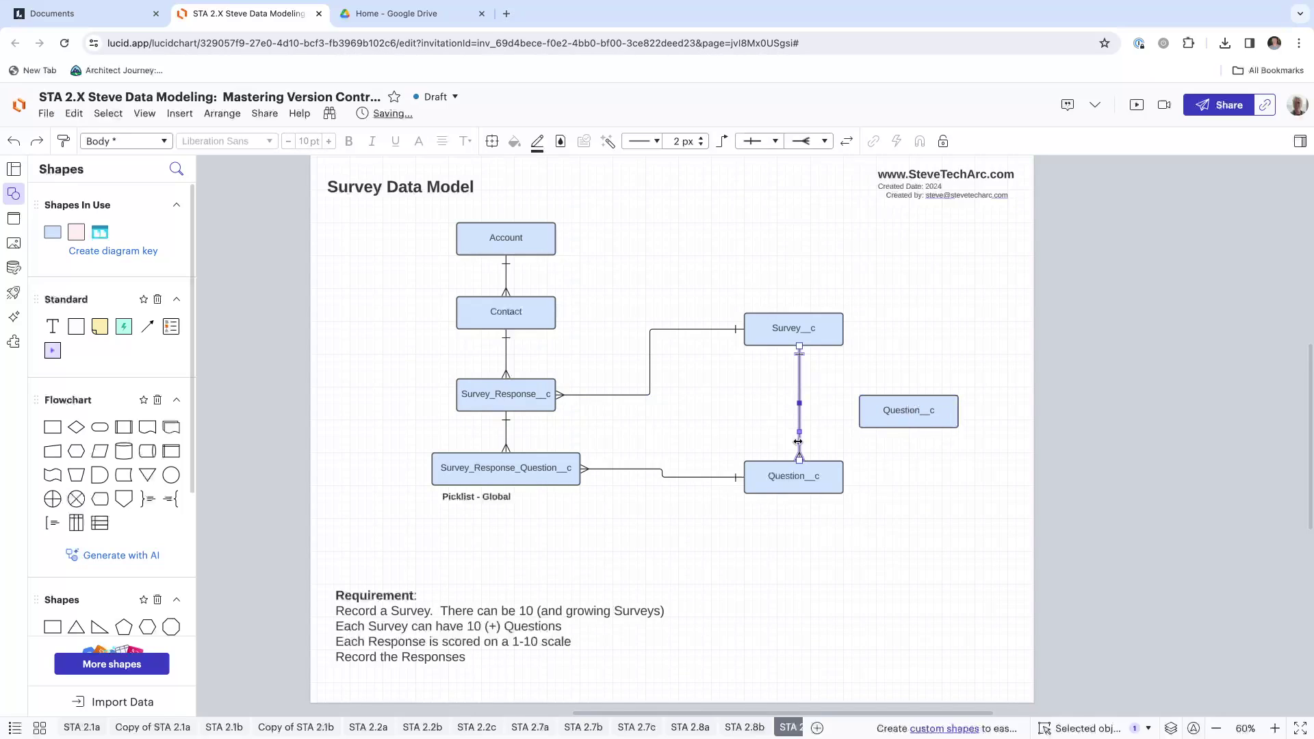
{"action": "mouse_move", "coordinate": [798, 456]}
{"action": "left_mouse_down"}
{"action": "mouse_move", "coordinate": [808, 411]}
{"action": "mouse_move", "coordinate": [890, 388]}
{"action": "mouse_move", "coordinate": [850, 395]}
{"action": "mouse_move", "coordinate": [881, 395]}
{"action": "mouse_move", "coordinate": [821, 426]}
{"action": "mouse_move", "coordinate": [776, 407]}
{"action": "mouse_move", "coordinate": [793, 459]}
{"action": "left_mouse_up"}
{"action": "mouse_move", "coordinate": [857, 425]}
{"action": "left_mouse_down"}
{"action": "mouse_move", "coordinate": [880, 395]}
{"action": "mouse_move", "coordinate": [841, 398]}
{"action": "mouse_move", "coordinate": [860, 406]}
{"action": "left_mouse_up"}
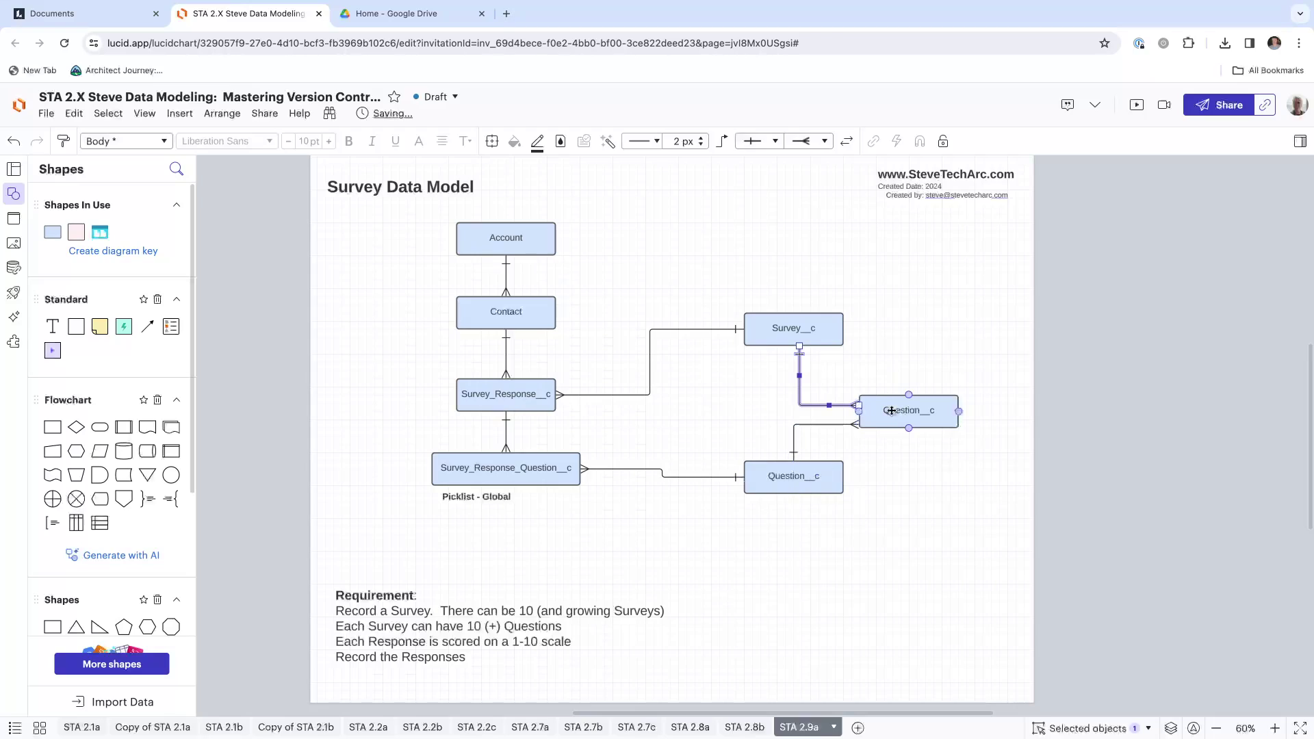
Prefix the right-hand box's label with Survey_ to make it Survey_Question__c.
{"action": "left_click", "coordinate": [892, 411]}
{"action": "left_click", "coordinate": [892, 411]}
{"action": "key", "text": "Left"}
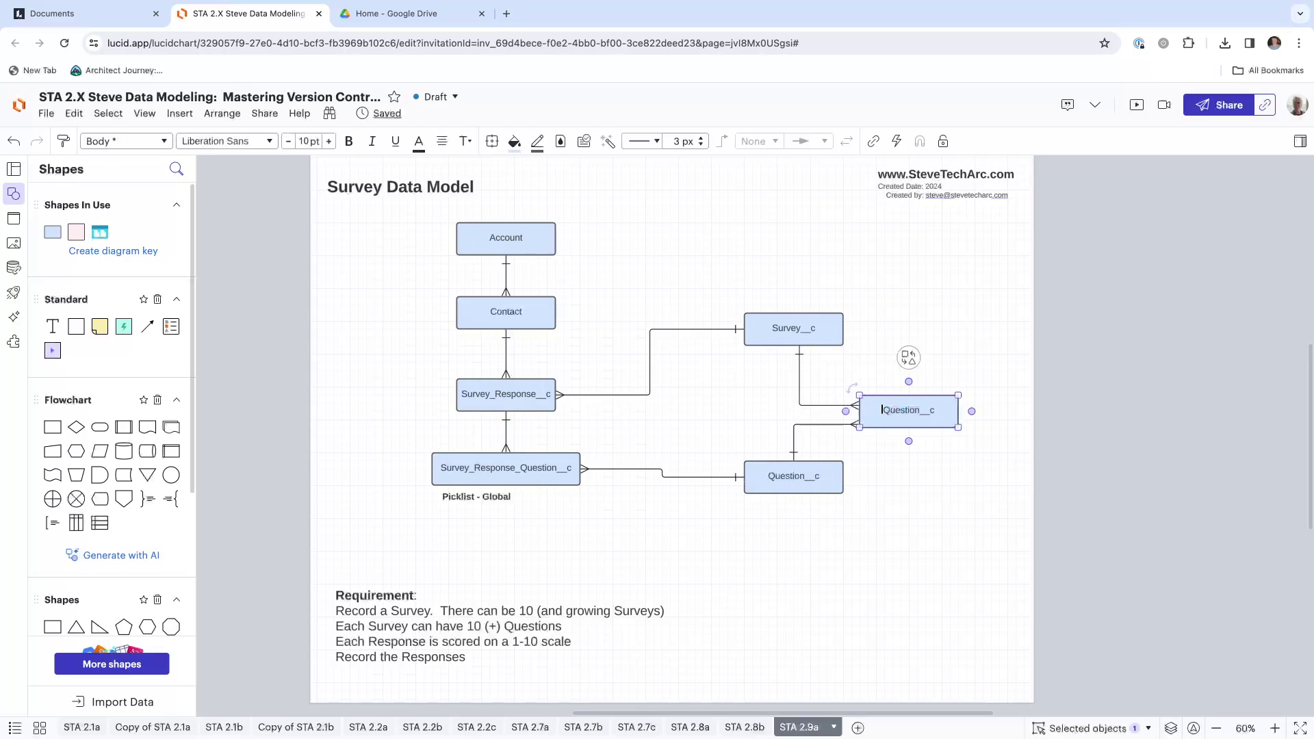
{"action": "type", "text": "Survey_"}
{"action": "left_click", "coordinate": [880, 479]}
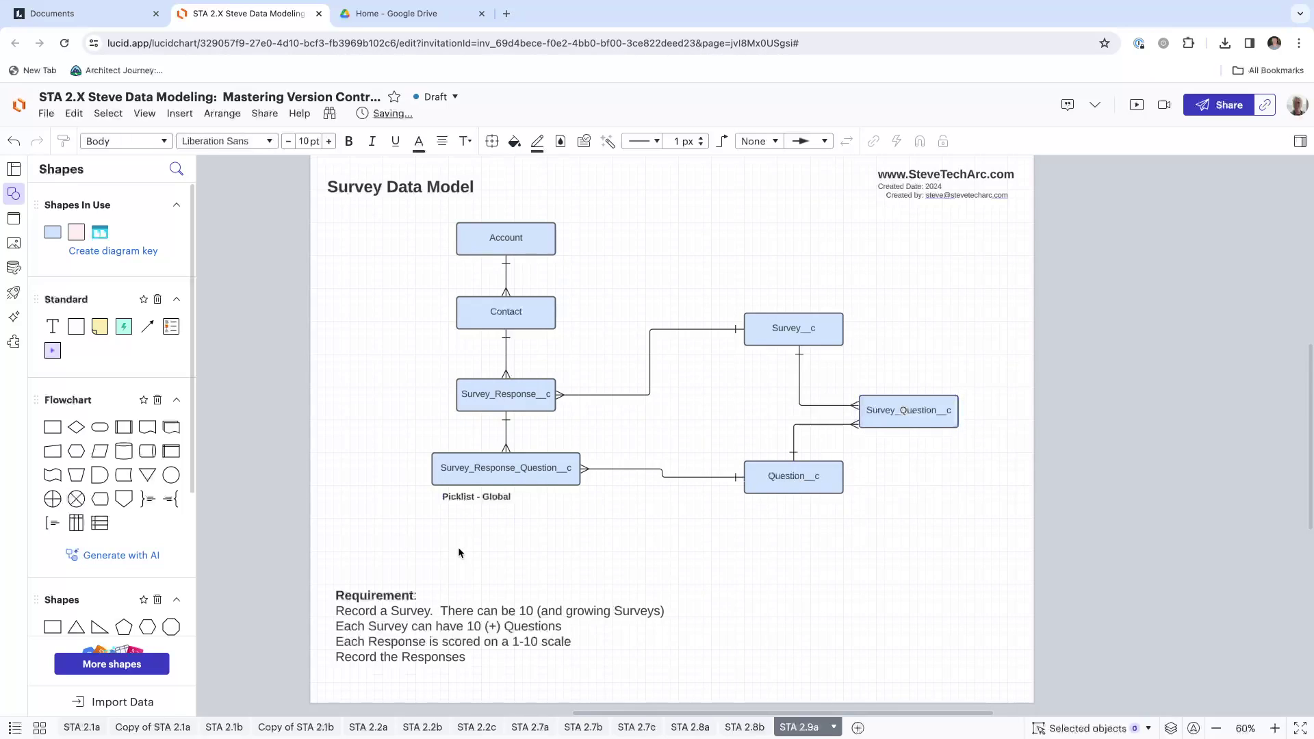
{"action": "left_click_drag", "start_coordinate": [468, 501], "coordinate": [905, 445]}
Retype the copied note as 'Sequence' and nudge it up under Survey_Question__c.
{"action": "type", "text": "Sec"}
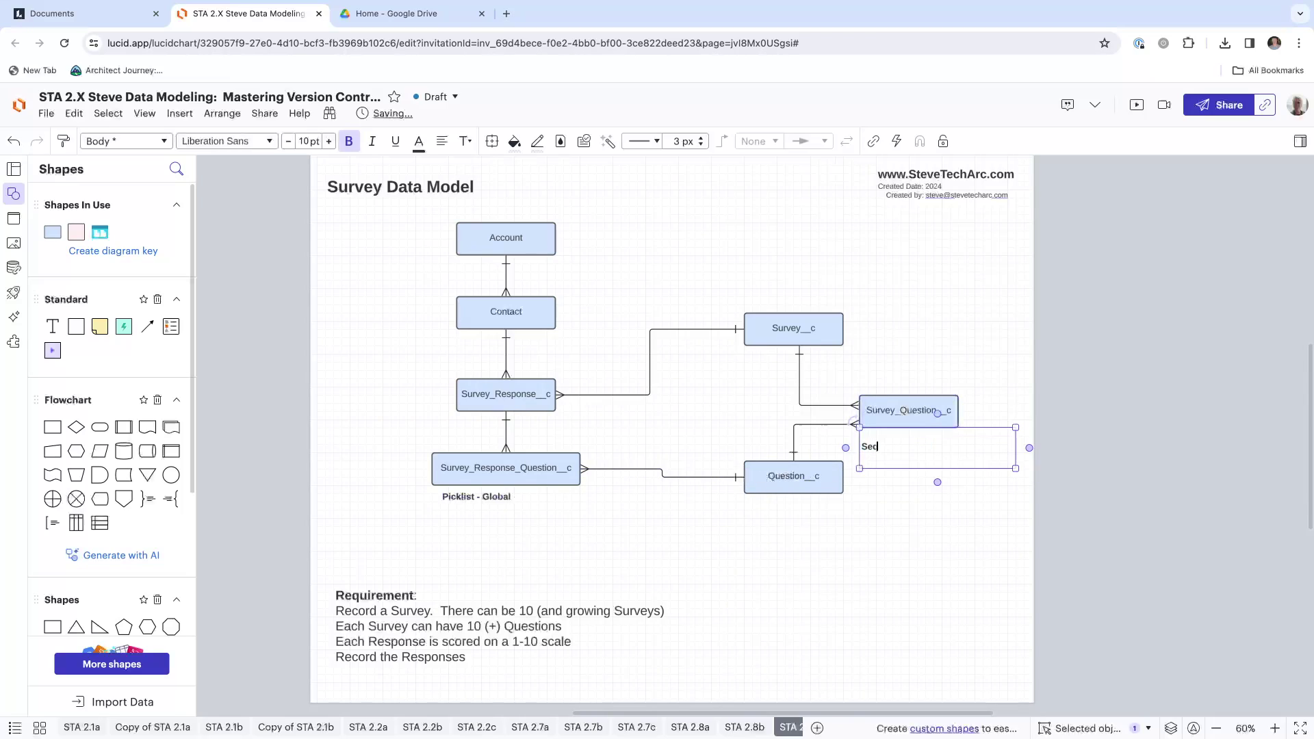
{"action": "type", "text": "uence"}
{"action": "left_click", "coordinate": [885, 475]}
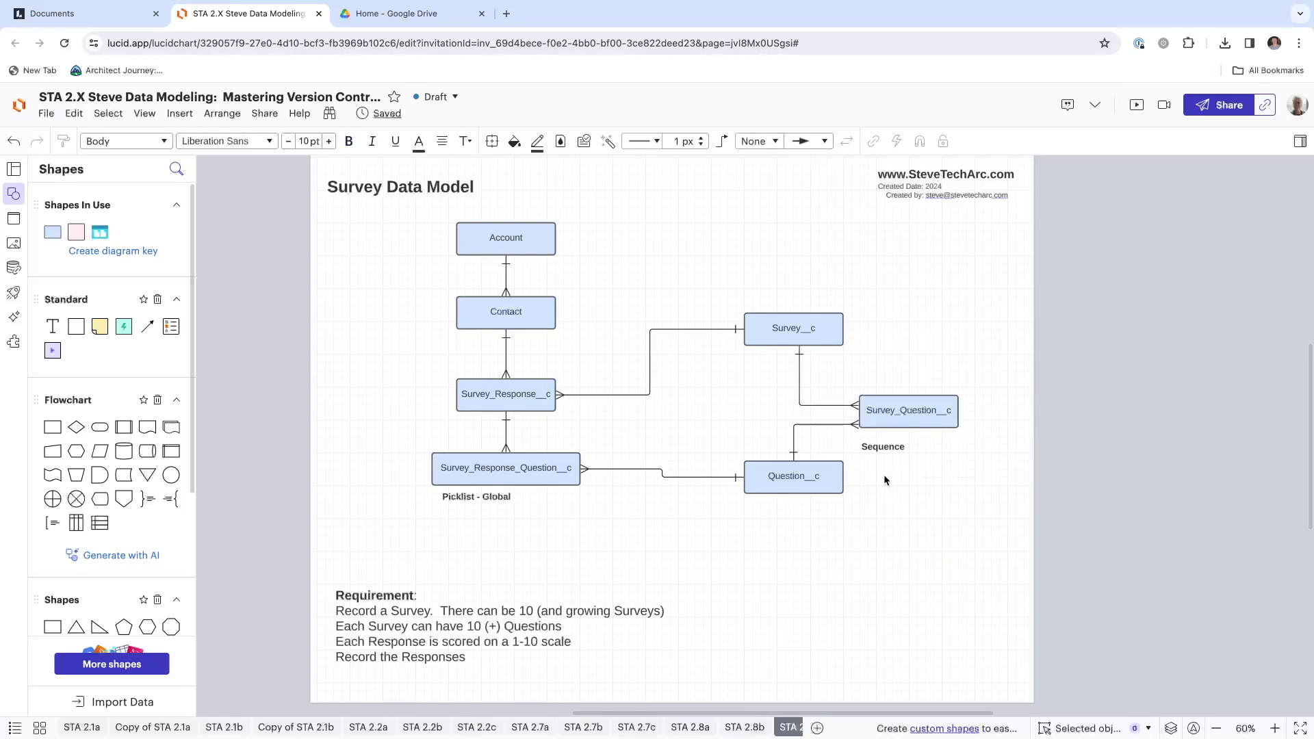
{"action": "left_click_drag", "start_coordinate": [880, 450], "coordinate": [880, 443]}
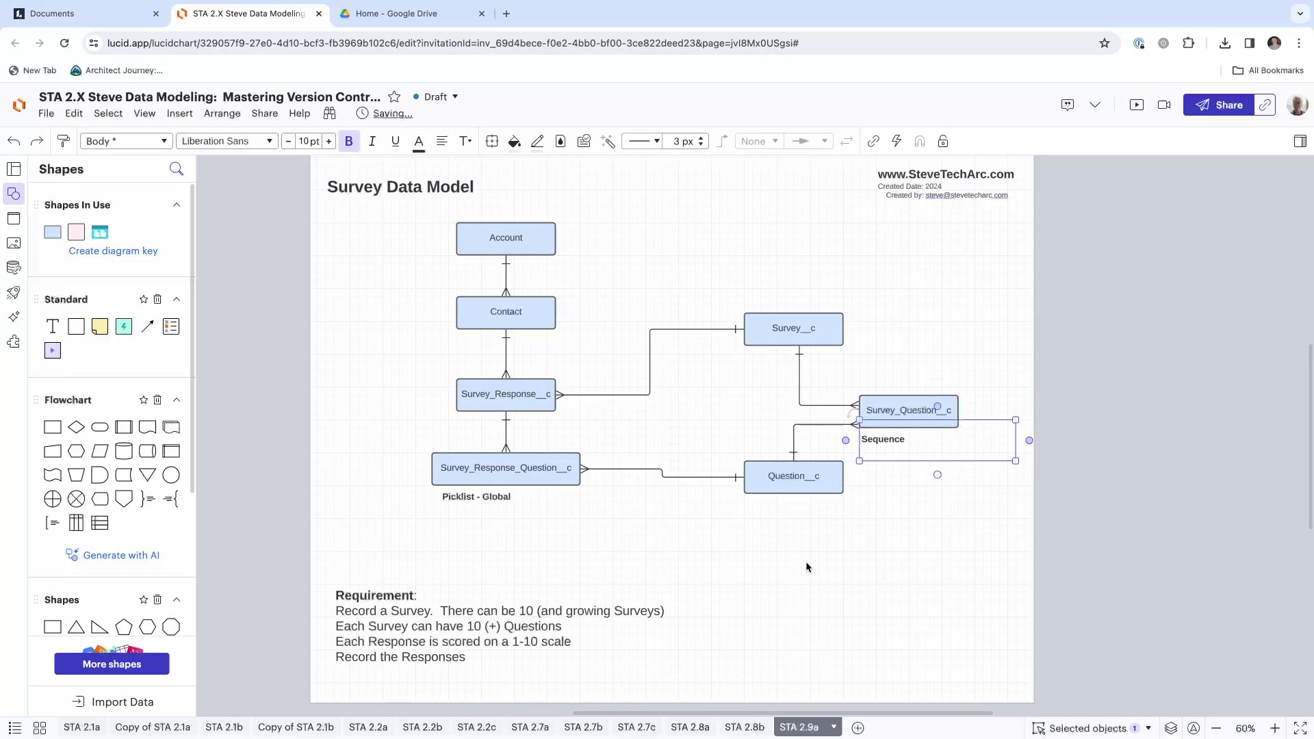
{"action": "left_click", "coordinate": [817, 480]}
{"action": "left_click", "coordinate": [914, 419]}
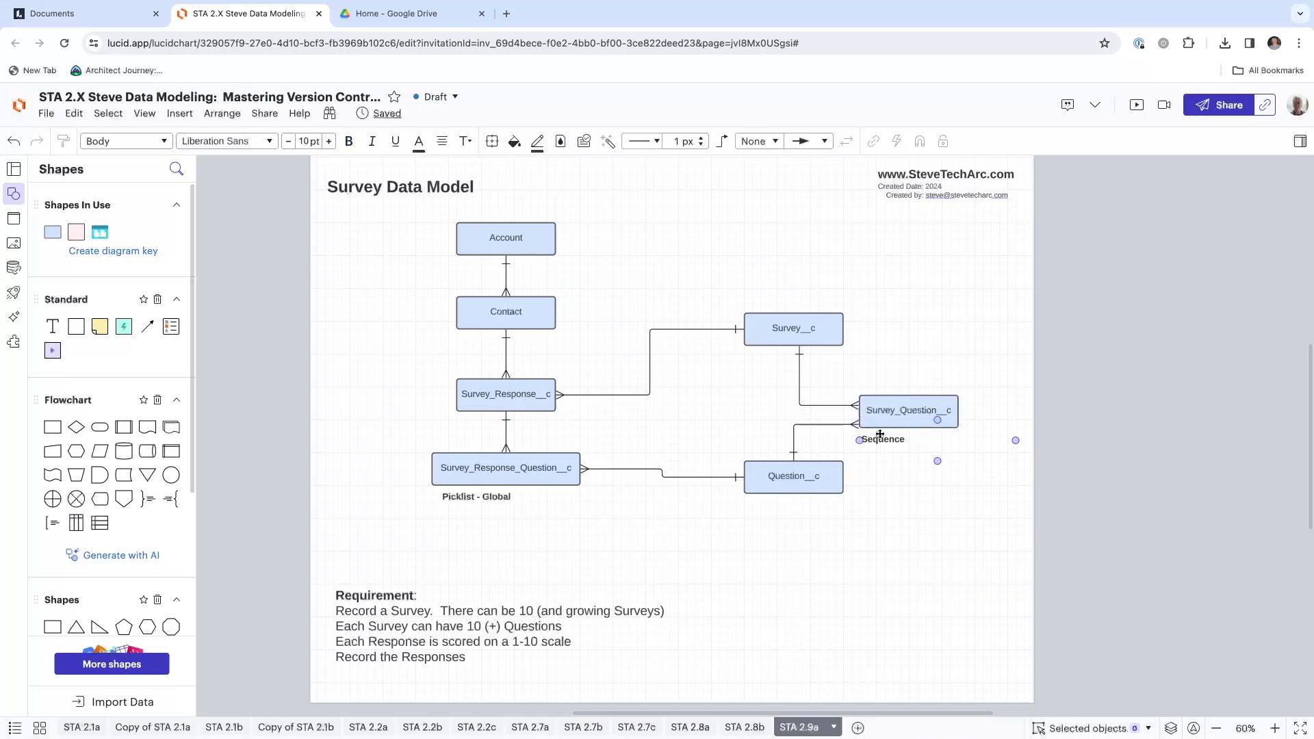
{"action": "left_click", "coordinate": [835, 376]}
{"action": "scroll", "coordinate": [674, 491], "scroll_direction": "right", "scroll_amount": 1}
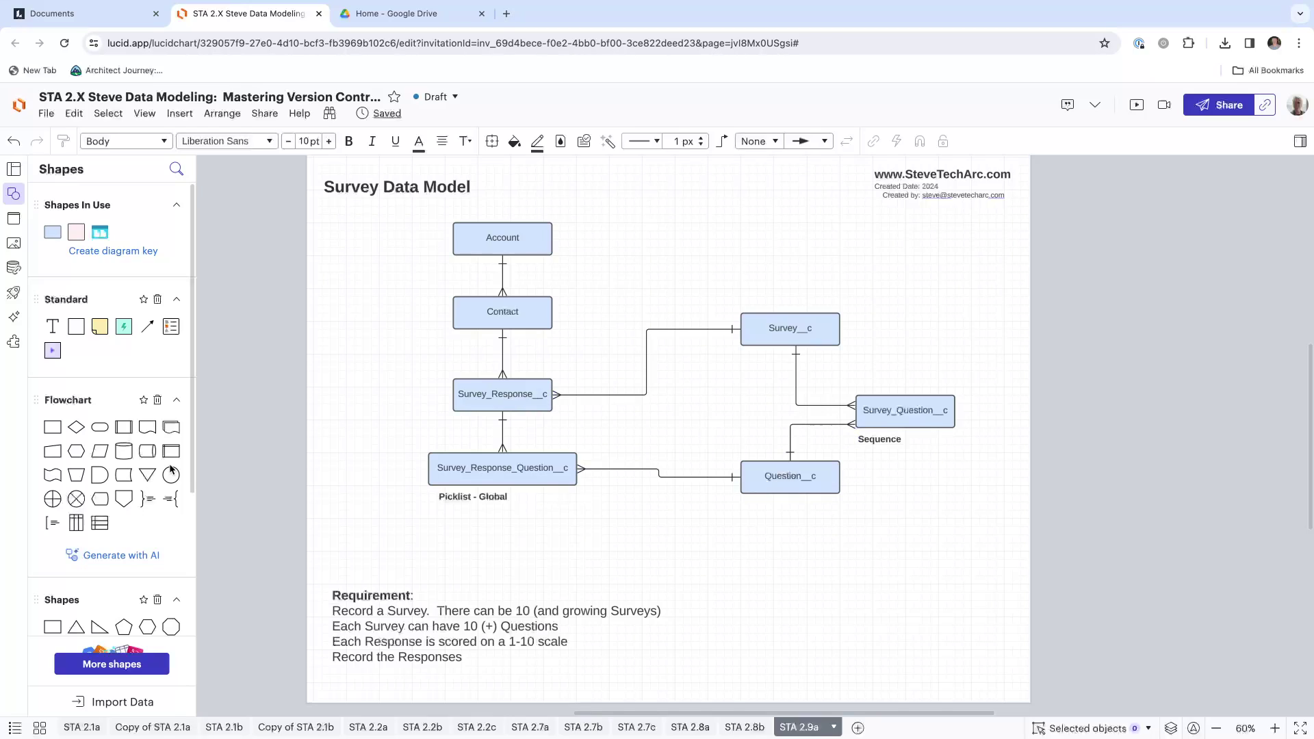
{"action": "mouse_move", "coordinate": [173, 472]}
Copy Question__c to the lower right and rename it Response_Set__c.
{"action": "left_click", "coordinate": [780, 483]}
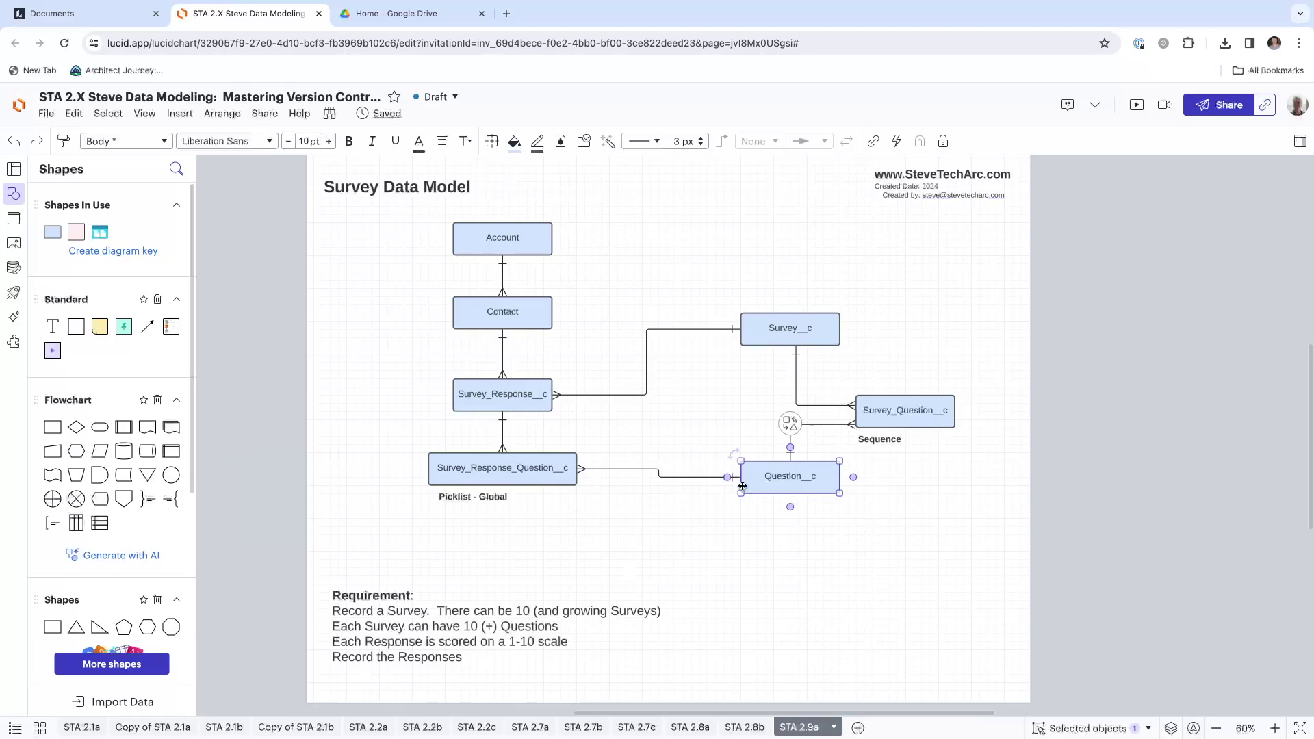
{"action": "left_click", "coordinate": [491, 472]}
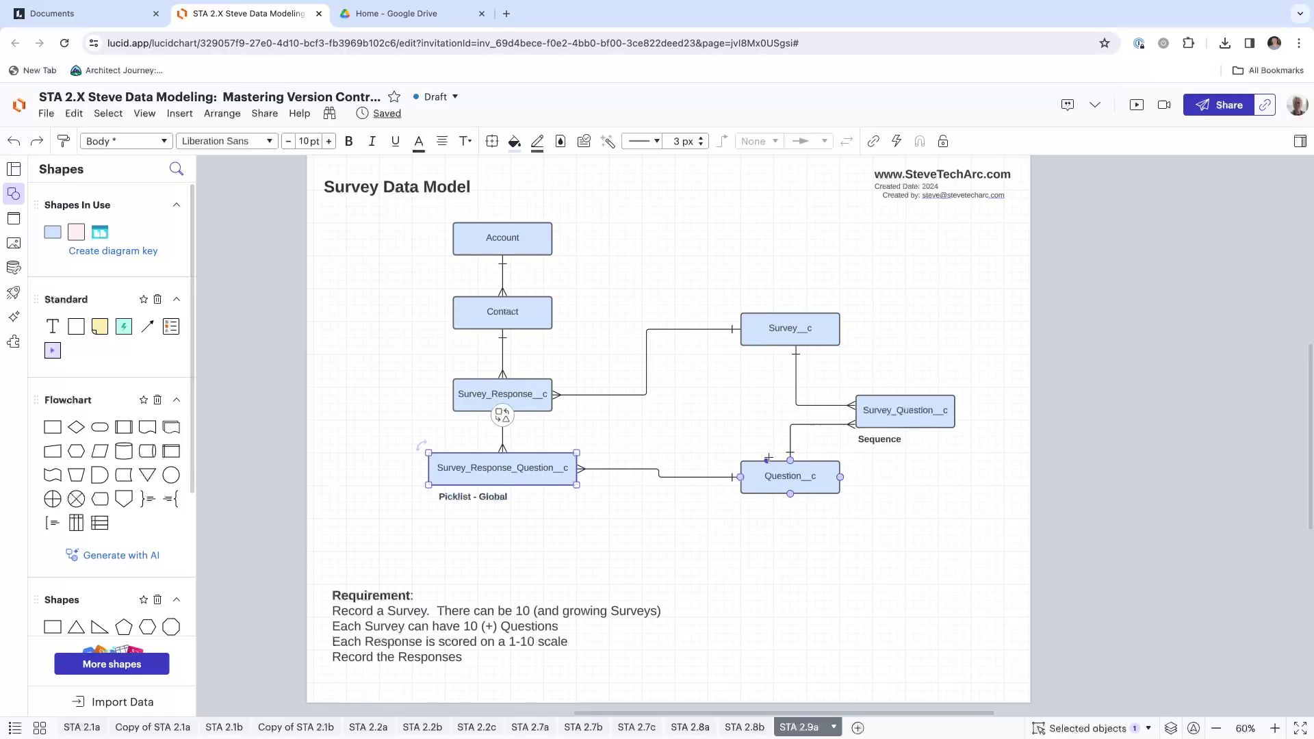
{"action": "left_click", "coordinate": [788, 473]}
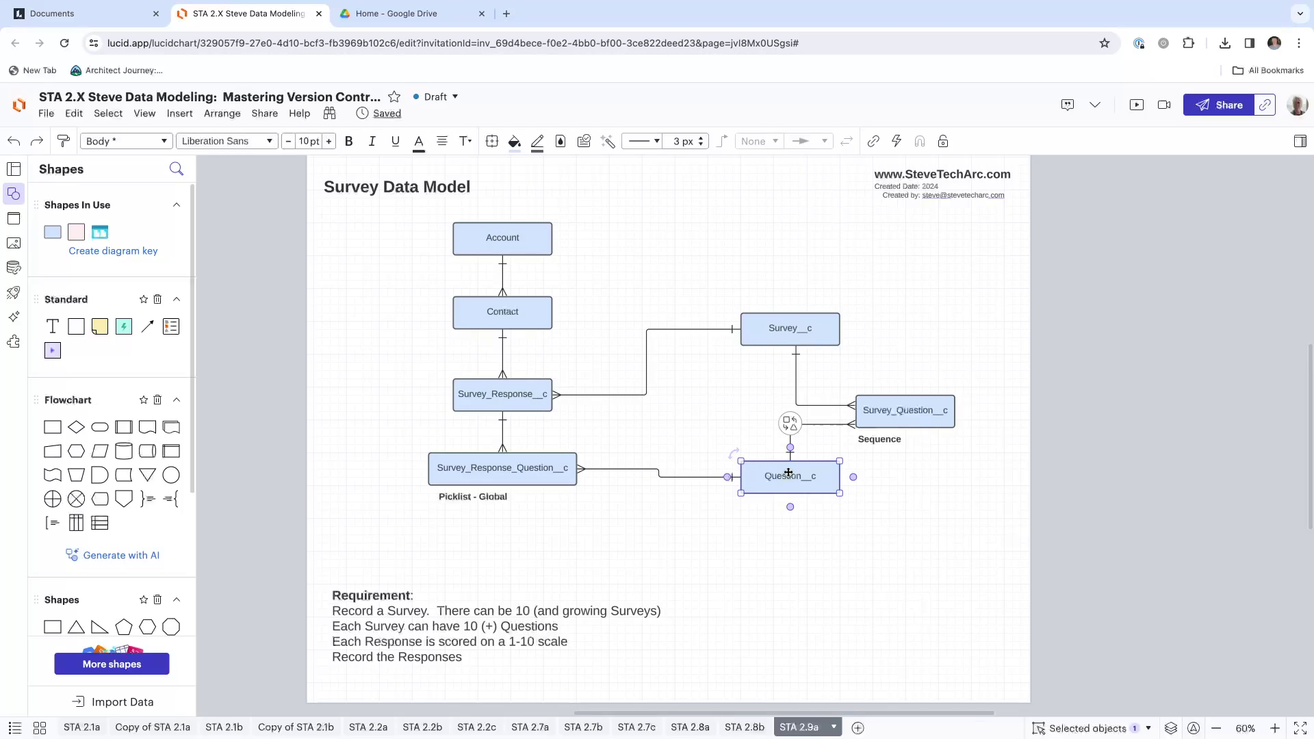
{"action": "left_click_drag", "start_coordinate": [788, 472], "coordinate": [891, 567]}
{"action": "double_click", "coordinate": [891, 566]}
{"action": "key", "text": "BackSpace"}
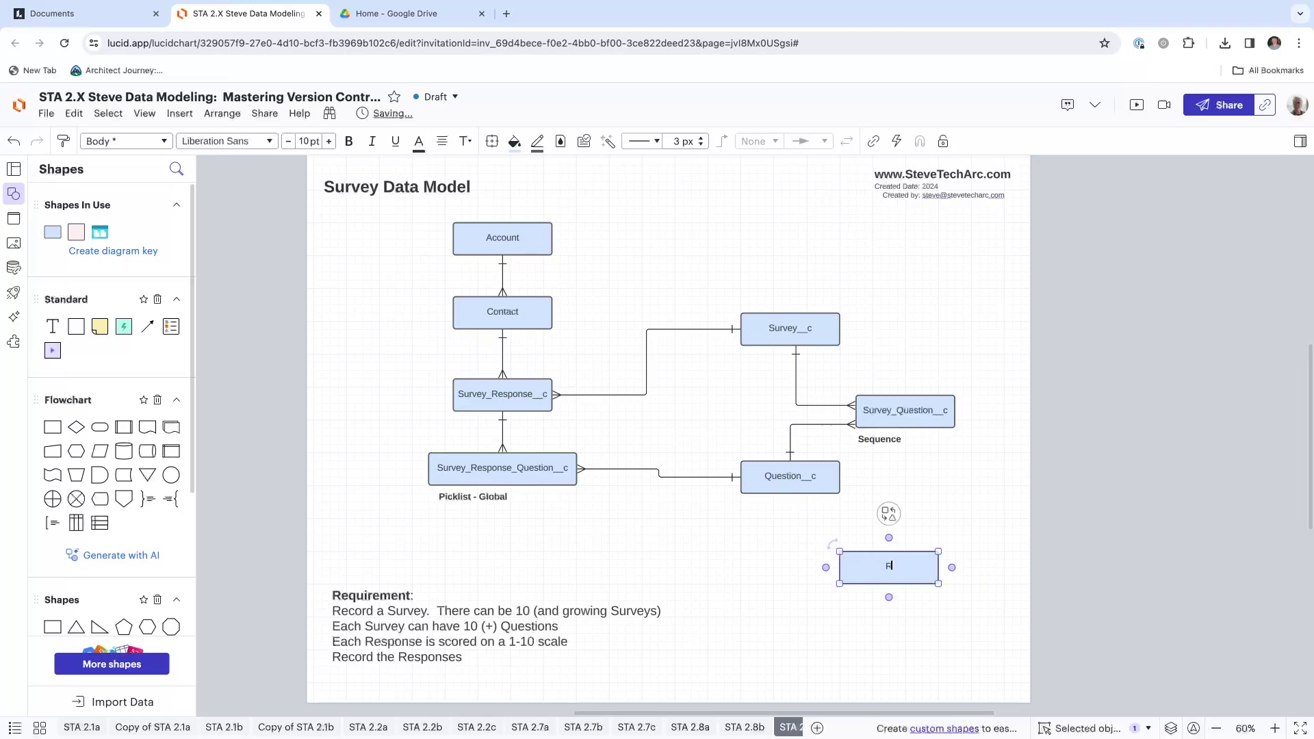
{"action": "type", "text": "Response"}
{"action": "type", "text": "_Set"}
{"action": "type", "text": "t__c"}
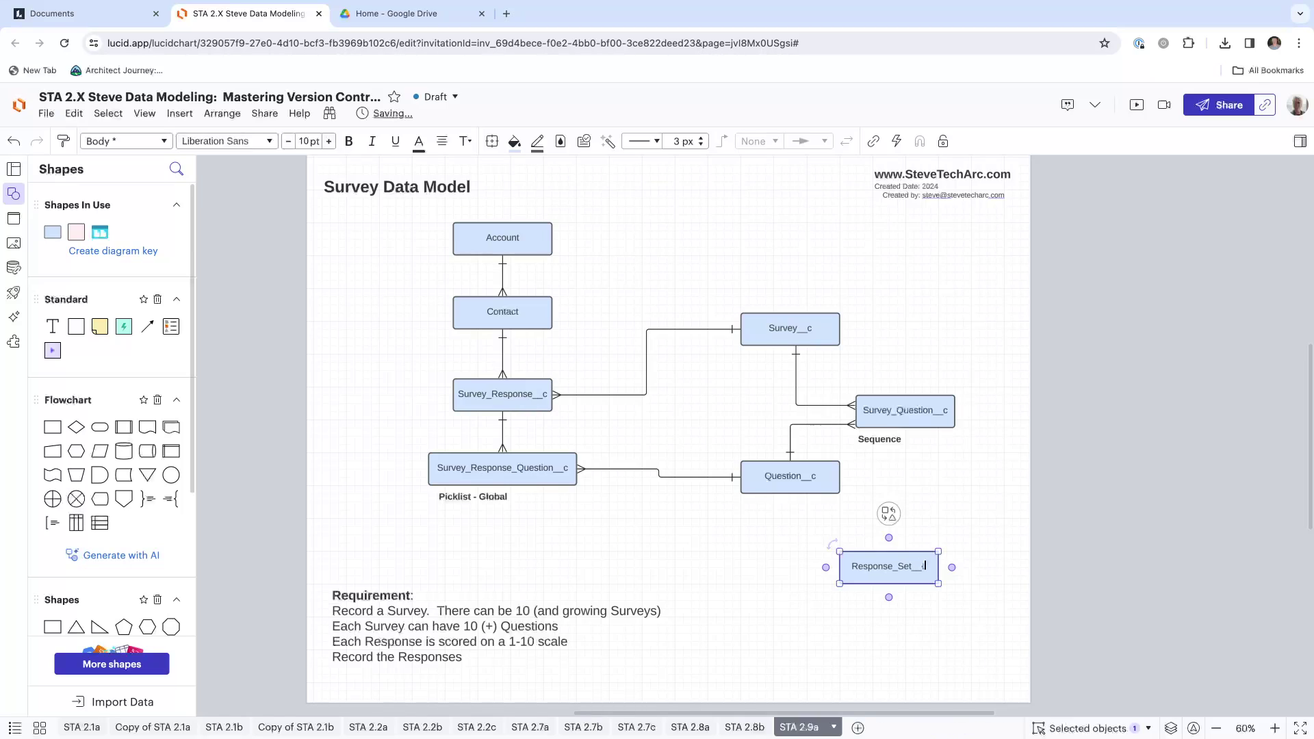
{"action": "left_click_drag", "start_coordinate": [864, 567], "coordinate": [916, 604]}
Rename the box below it Response_Value__c and move it further down.
{"action": "double_click", "coordinate": [915, 600]}
{"action": "double_click", "coordinate": [929, 601]}
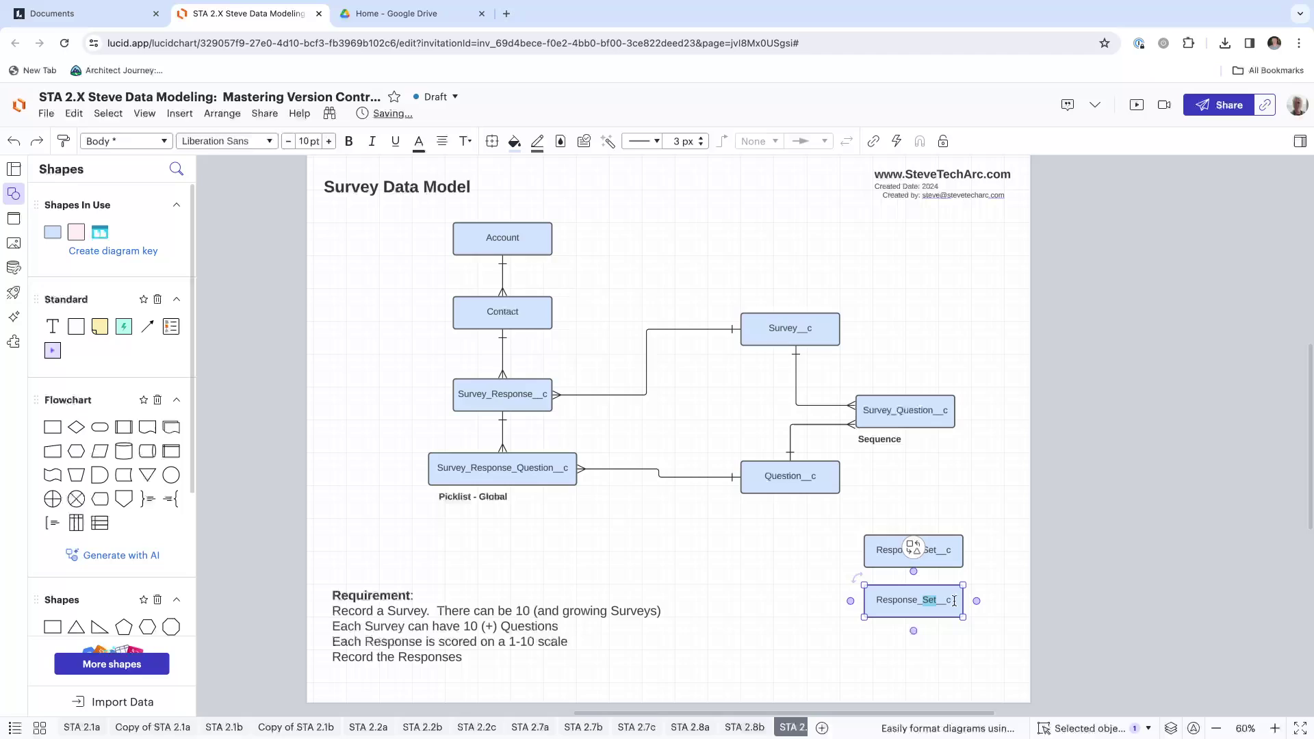
{"action": "type", "text": "Value"}
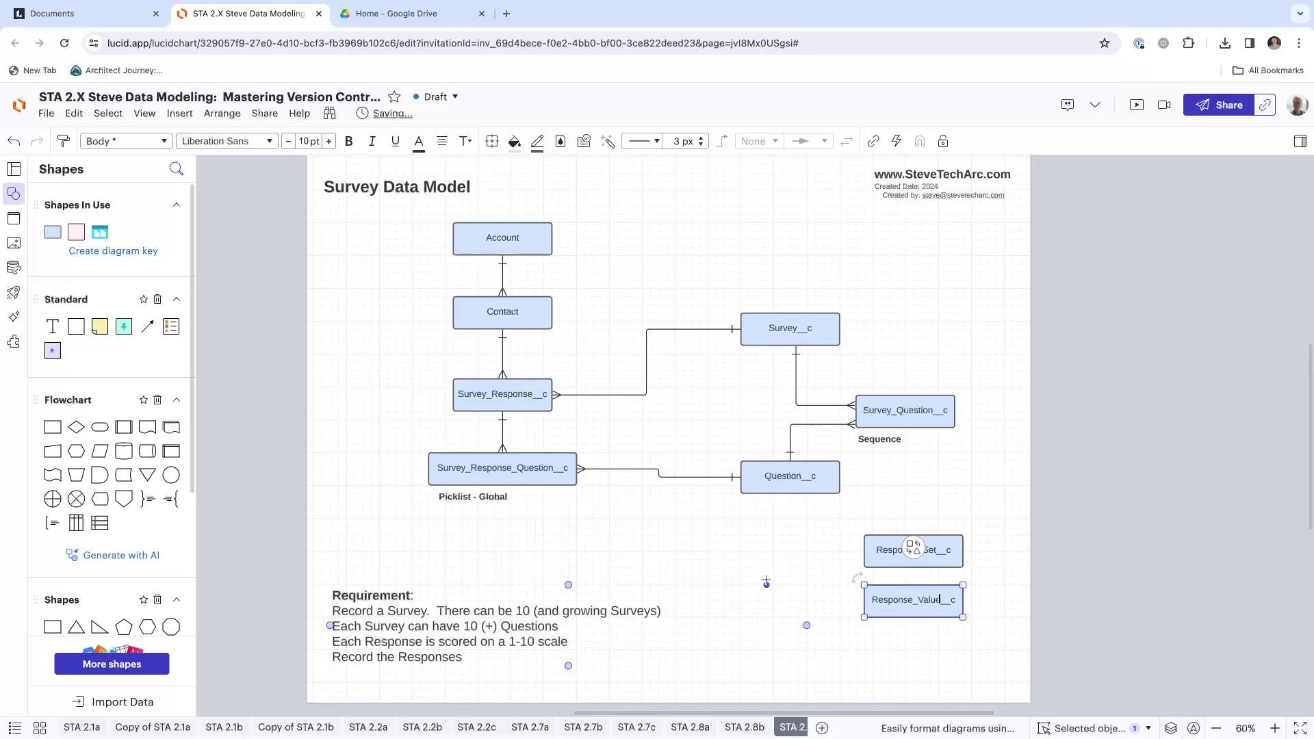
{"action": "left_click_drag", "start_coordinate": [887, 600], "coordinate": [889, 633]}
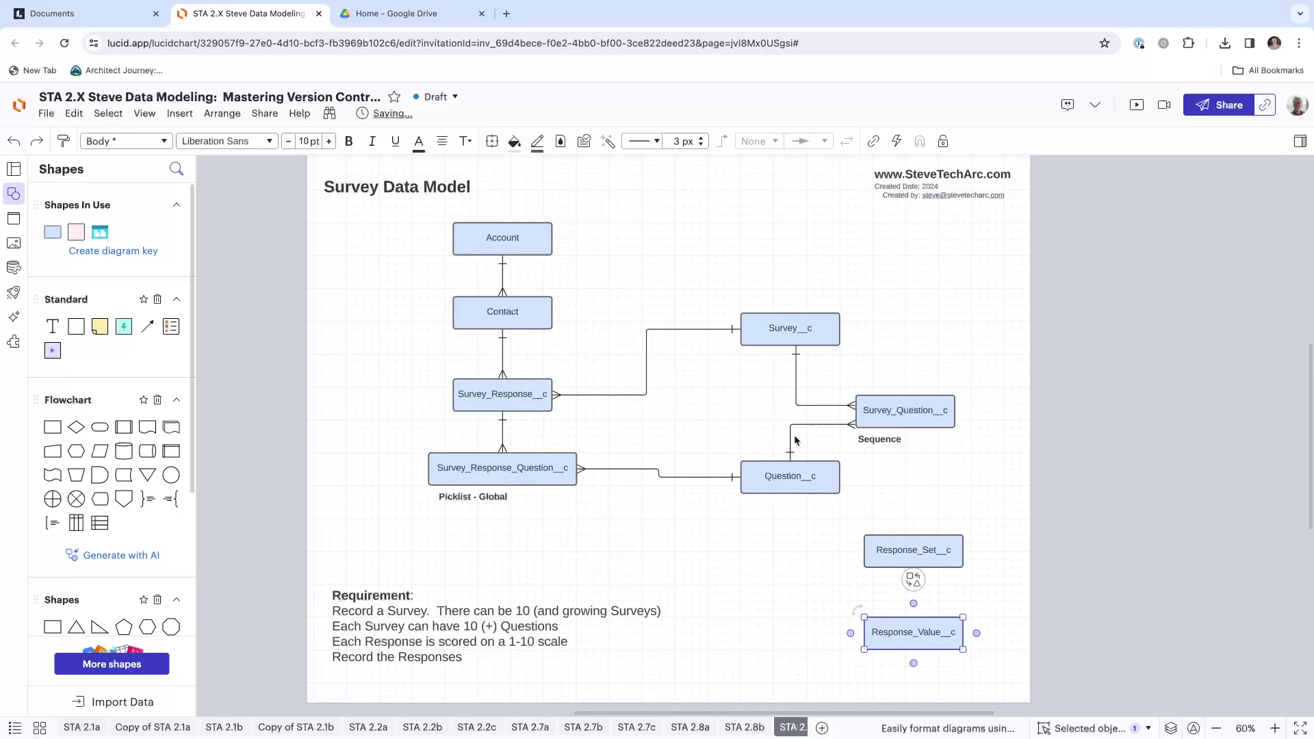
Link Response_Set__c down to Response_Value__c with a pasted crow's-foot connector.
{"action": "left_click", "coordinate": [791, 439]}
{"action": "key", "text": "ctrl+c"}
{"action": "key", "text": "ctrl+v"}
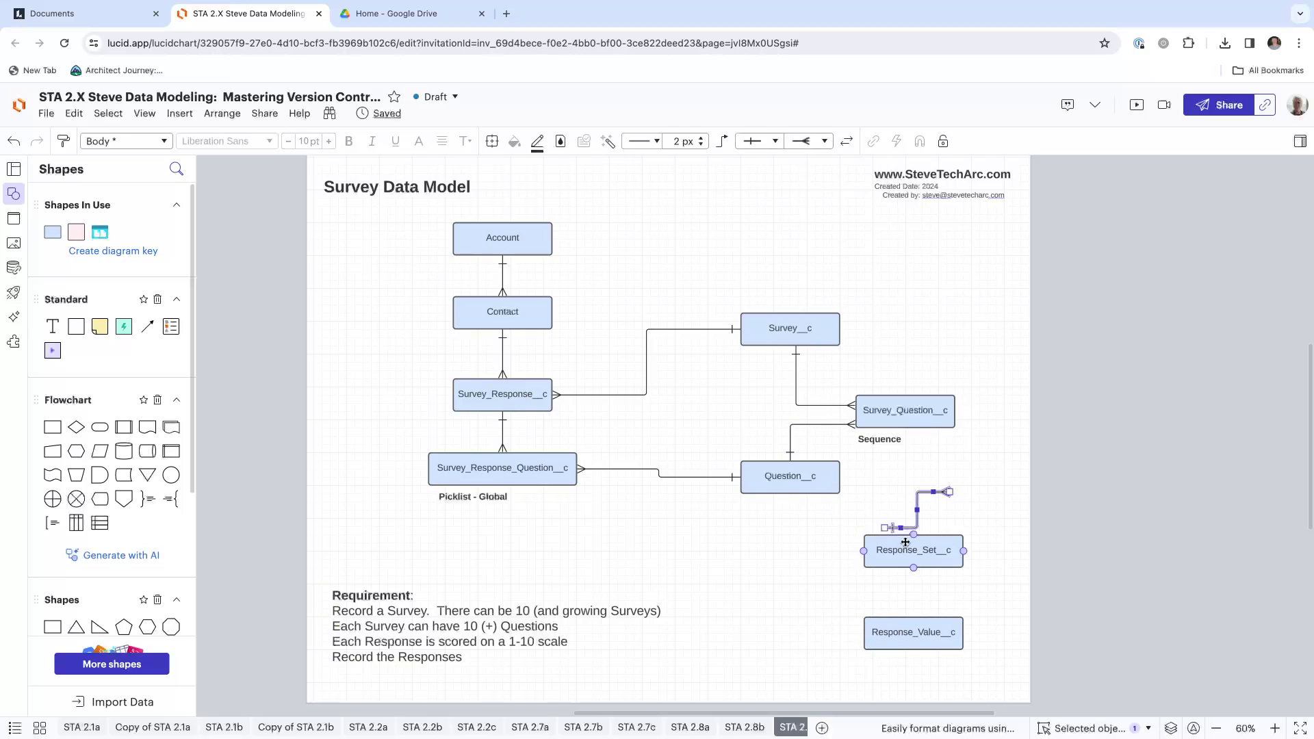
{"action": "left_click_drag", "start_coordinate": [882, 531], "coordinate": [913, 572]}
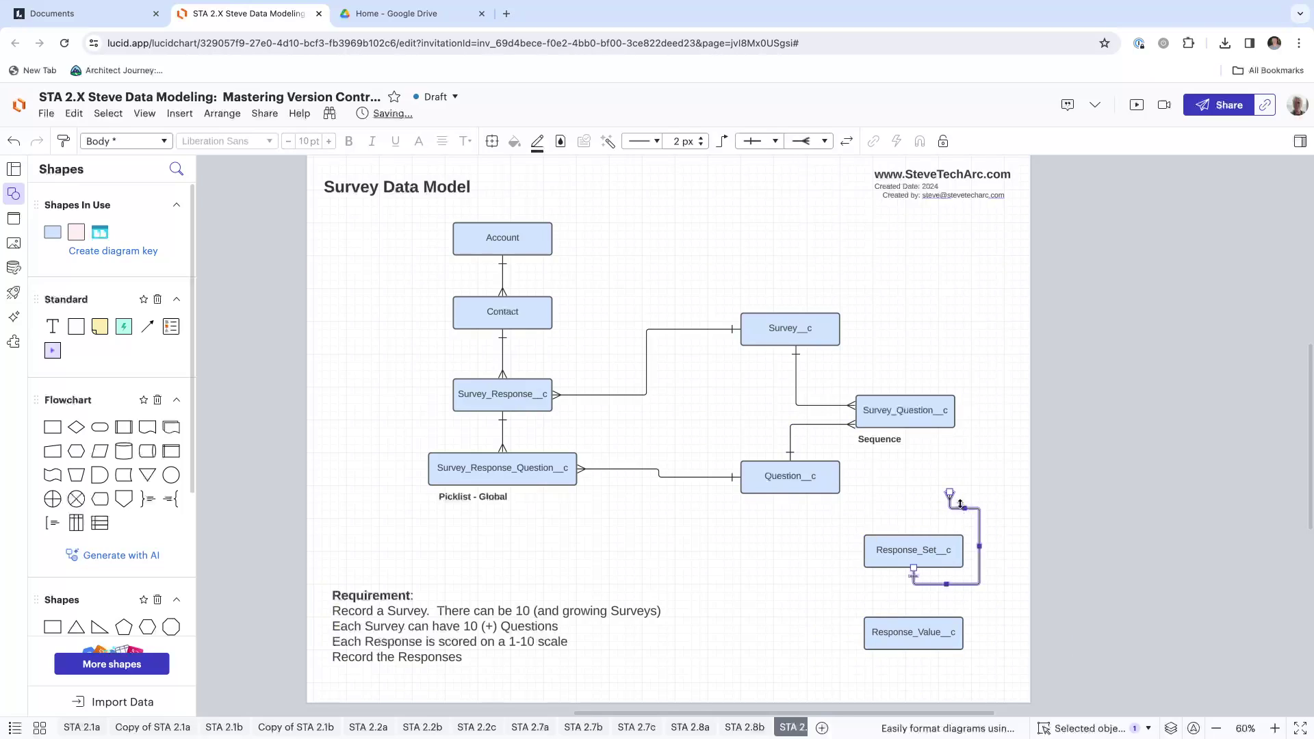
{"action": "left_click_drag", "start_coordinate": [950, 494], "coordinate": [913, 616]}
{"action": "left_click", "coordinate": [847, 605]}
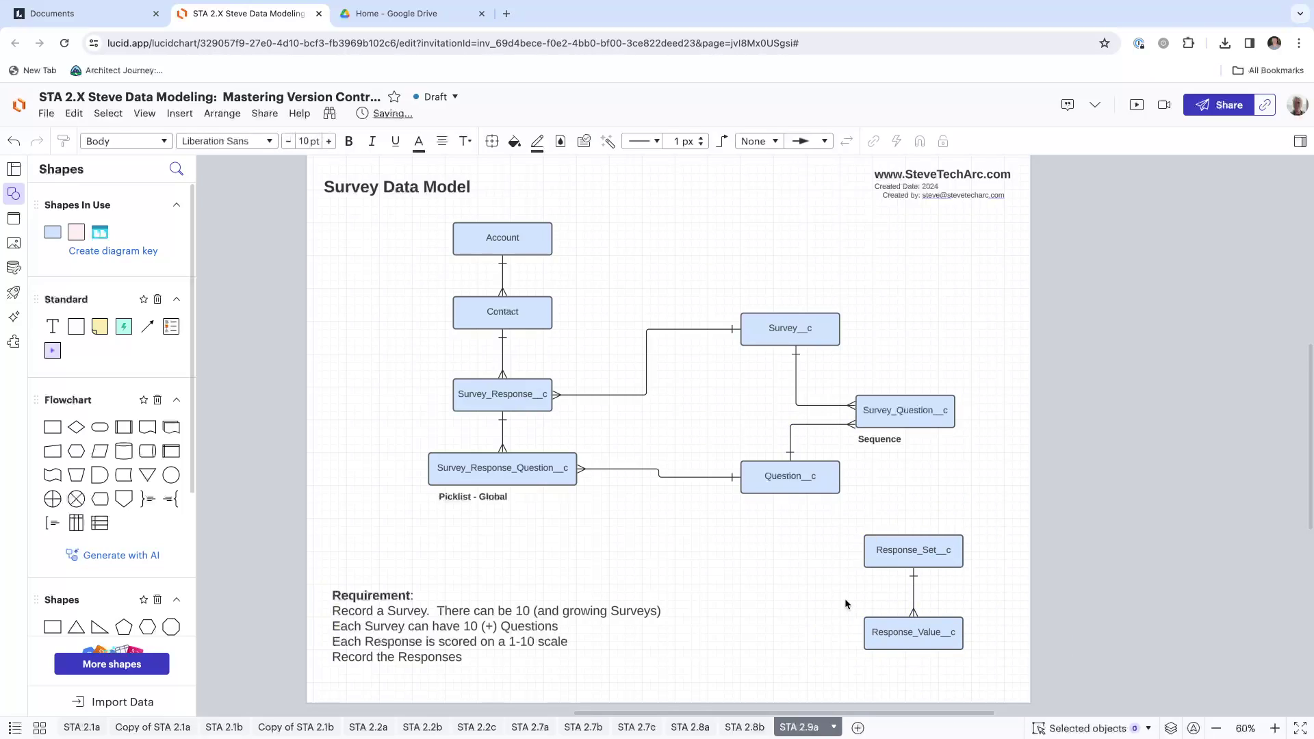
Link Question__c to Response_Set__c's top edge and shift the Picklist - Global label lower.
{"action": "left_click", "coordinate": [911, 595]}
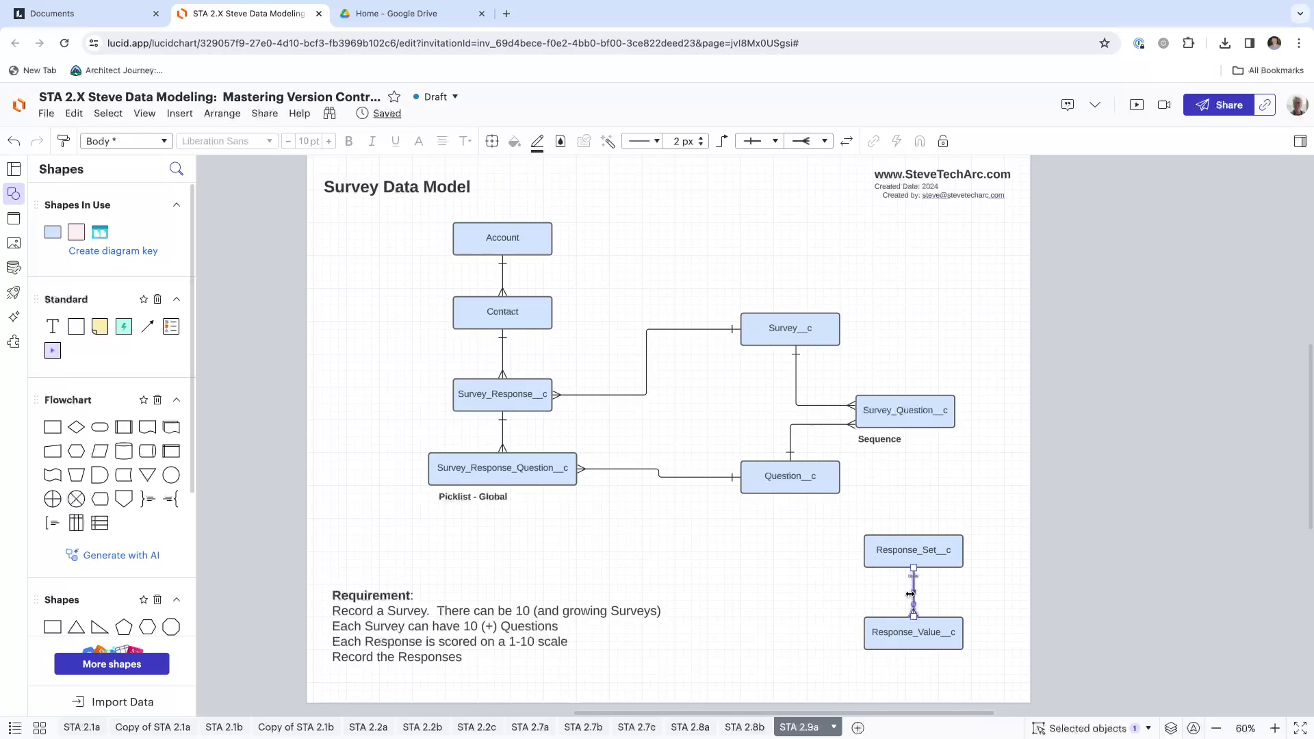
{"action": "left_click_drag", "start_coordinate": [913, 602], "coordinate": [837, 484]}
{"action": "left_click_drag", "start_coordinate": [924, 565], "coordinate": [922, 534]}
{"action": "left_click", "coordinate": [774, 525]}
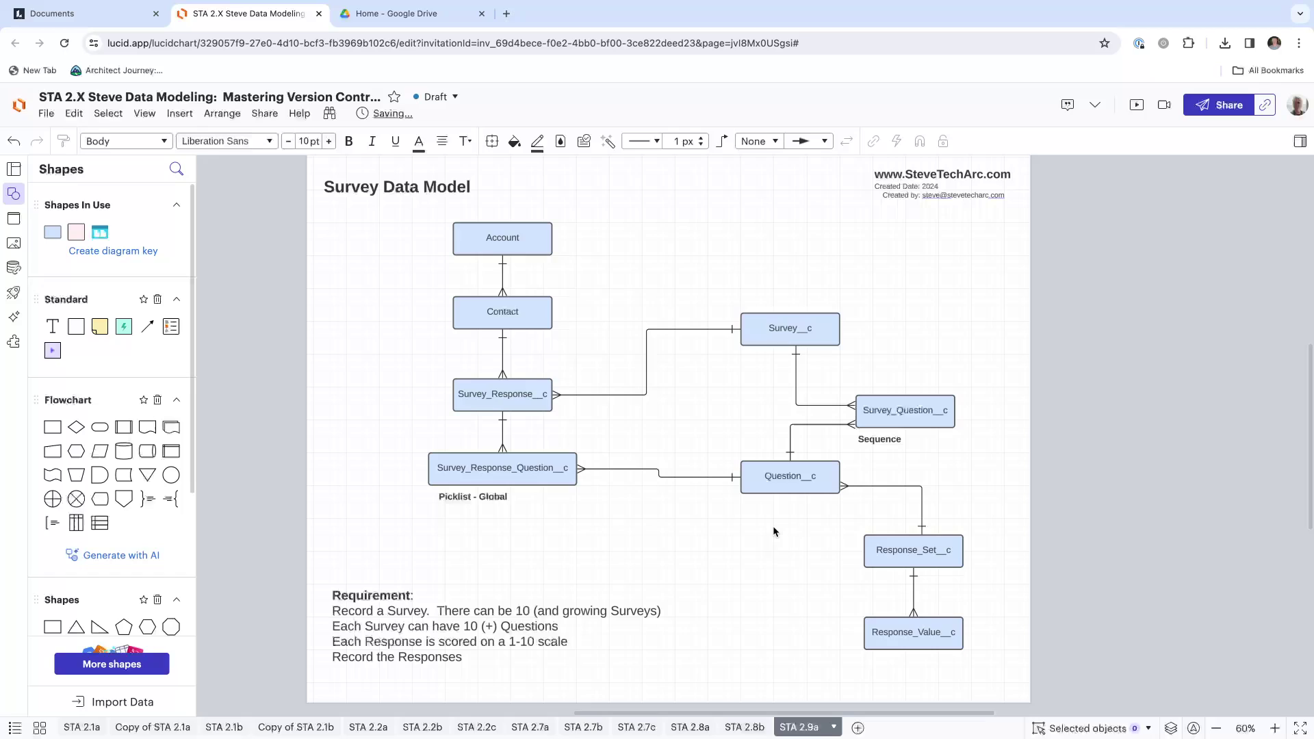
{"action": "left_click_drag", "start_coordinate": [467, 496], "coordinate": [389, 538]}
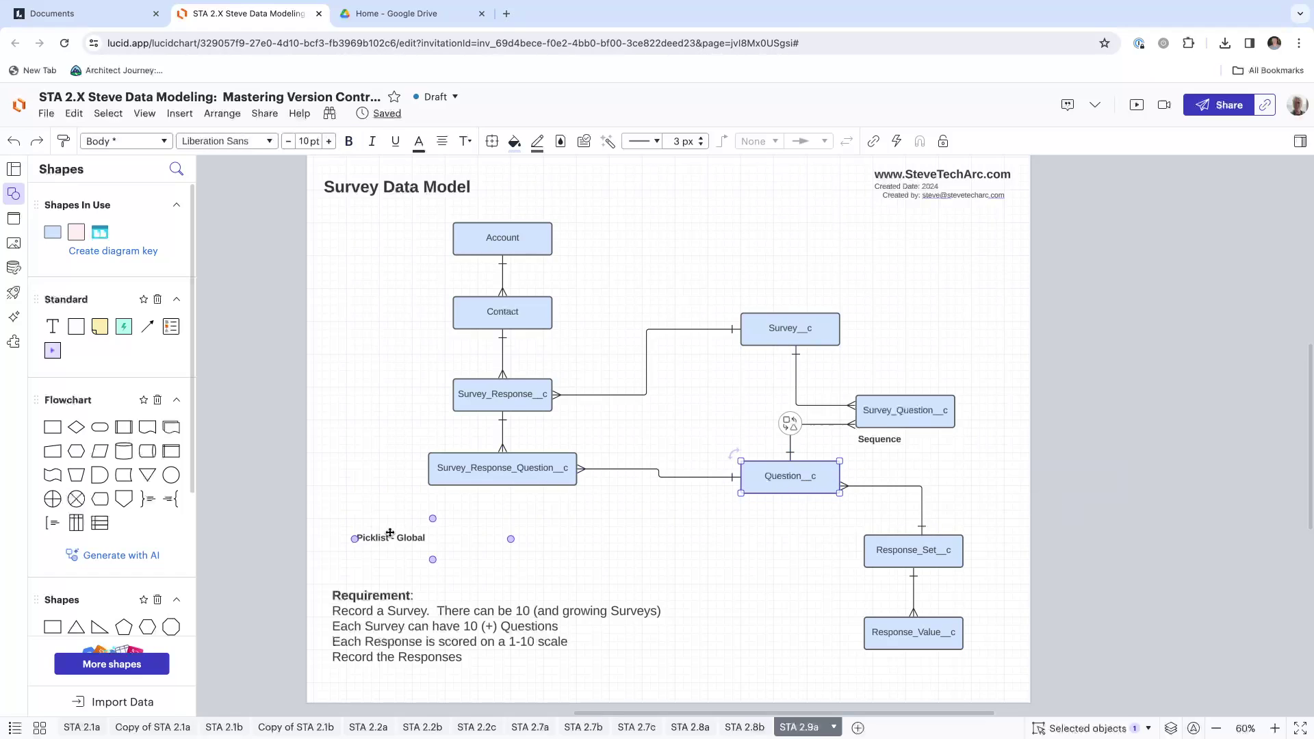
Move the Picklist - Global label under Question__c and rewrite it as 'Response Type:' with Text.
{"action": "left_click_drag", "start_coordinate": [391, 538], "coordinate": [769, 520]}
{"action": "double_click", "coordinate": [770, 520]}
{"action": "type", "text": "Response"}
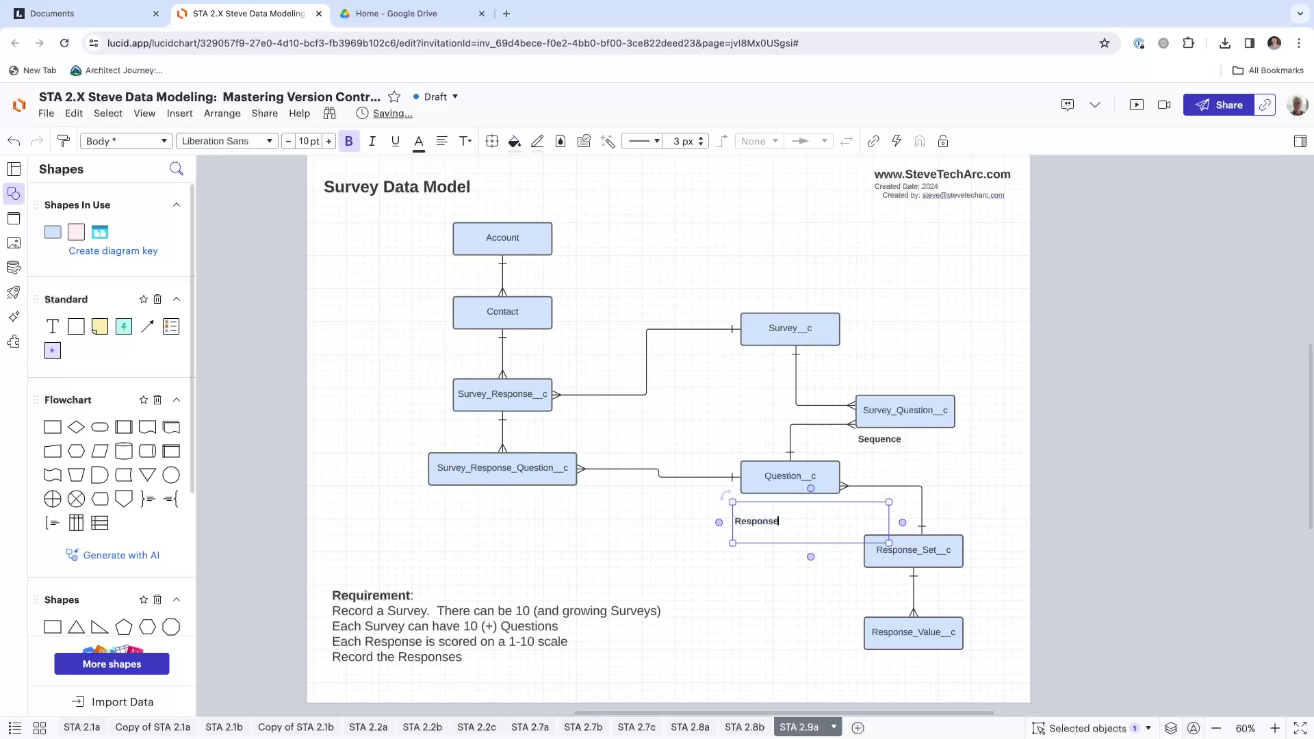
{"action": "type", "text": " Tyep"}
{"action": "key", "text": "BackSpace"}
{"action": "key", "text": "Return"}
{"action": "type", "text": "Text"}
Add the Response Set, Date and Numeric options, then nudge the list into place.
{"action": "key", "text": "Return"}
{"action": "type", "text": "Response Set"}
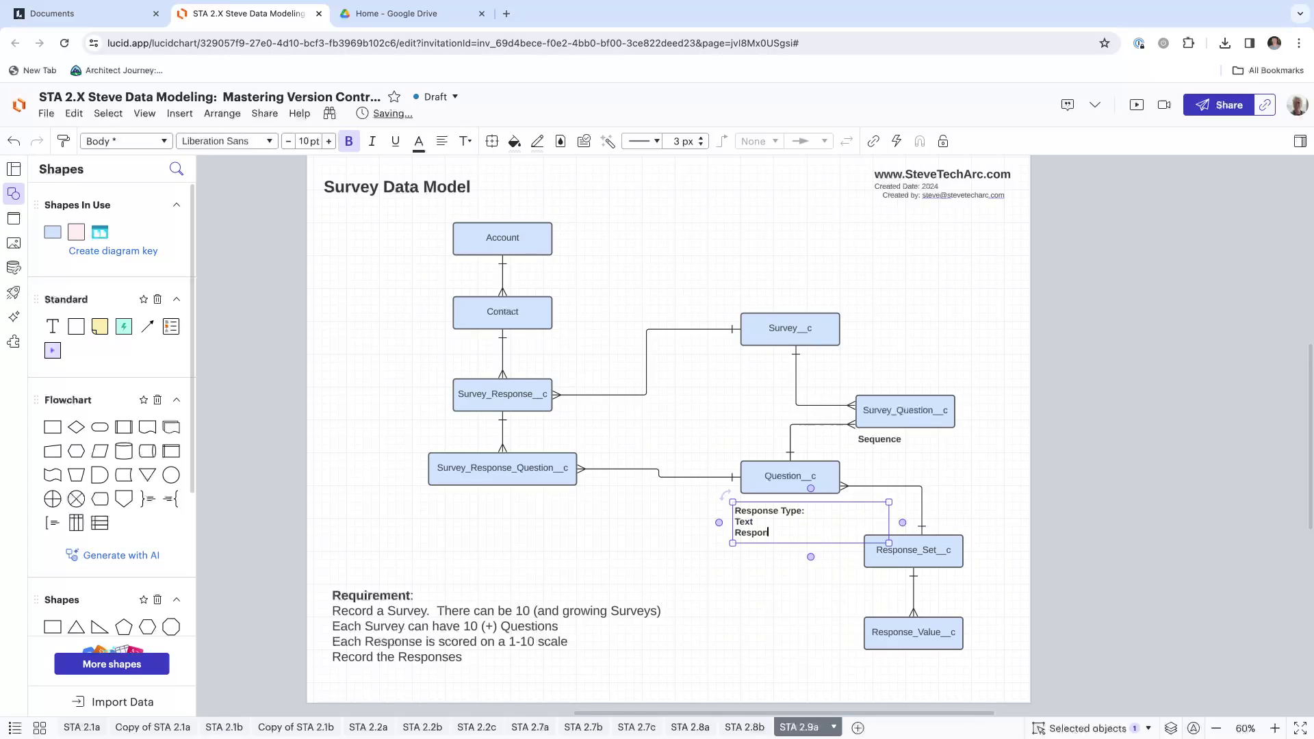
{"action": "key", "text": "Return"}
{"action": "type", "text": "Date"}
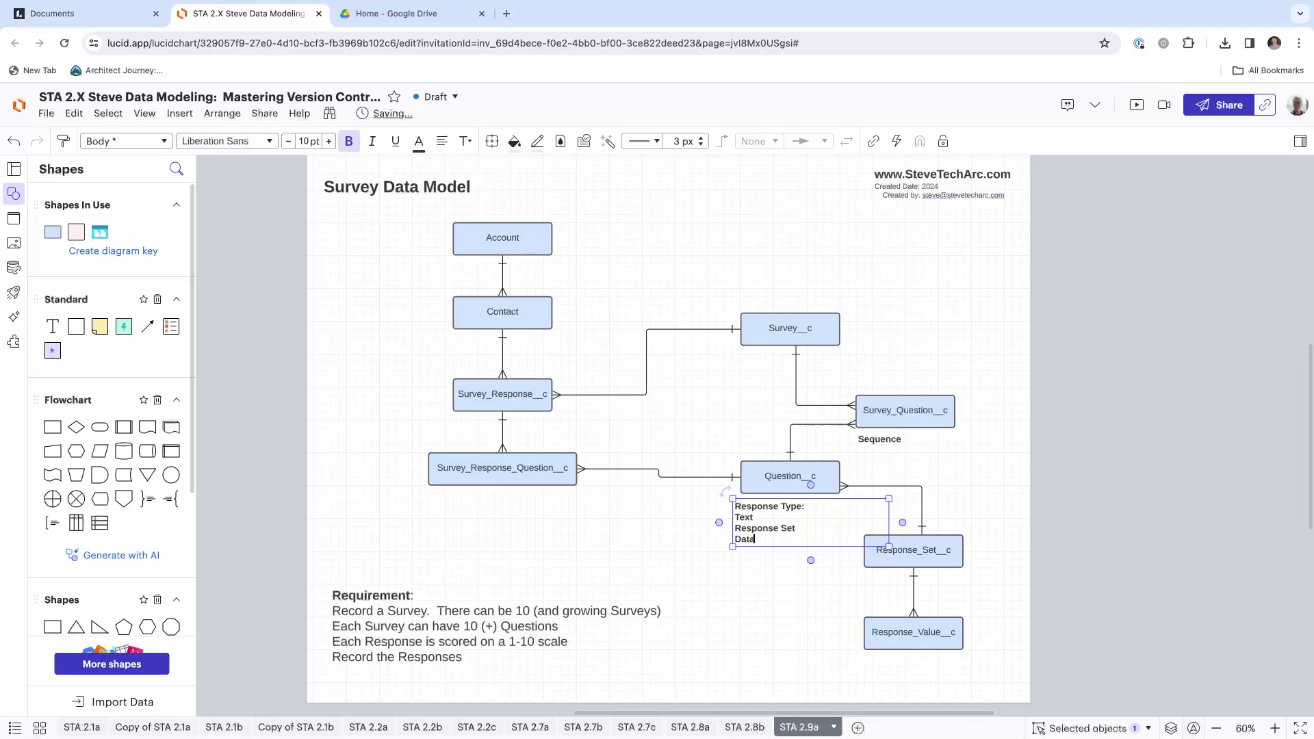
{"action": "key", "text": "Return"}
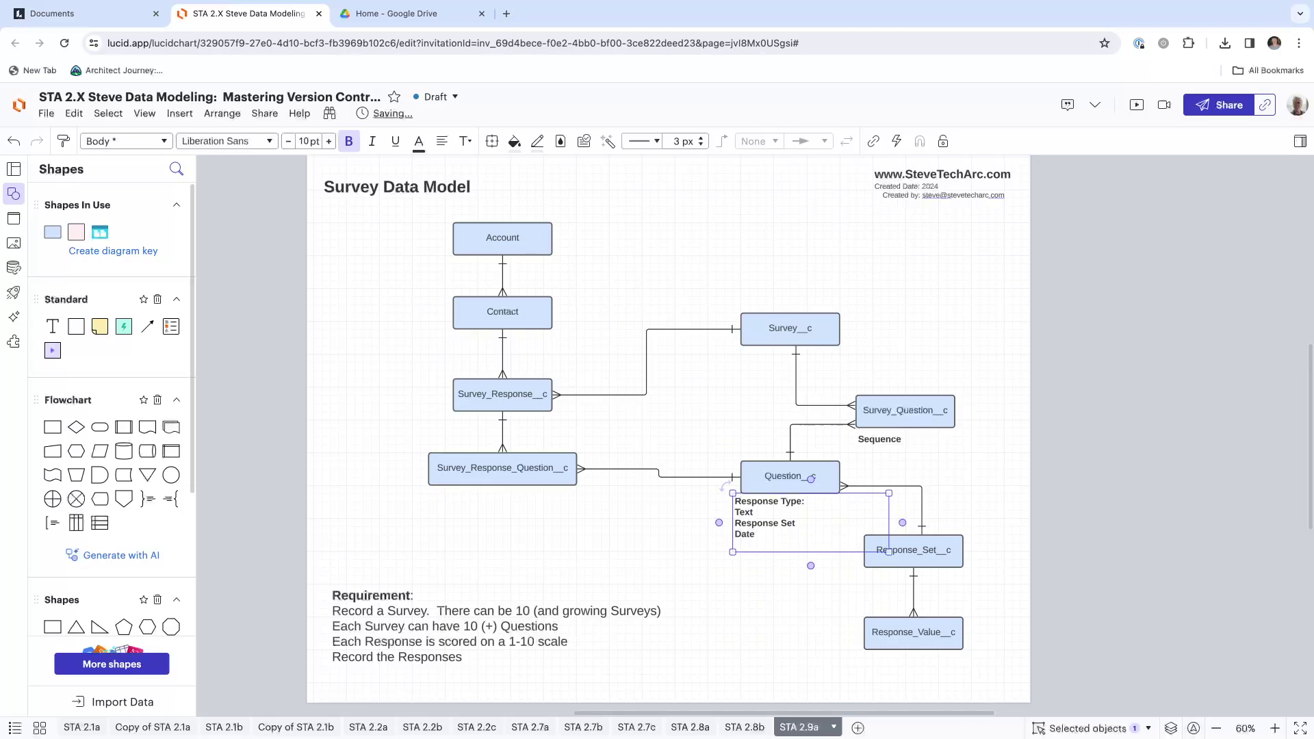
{"action": "type", "text": "Numeric"}
{"action": "key", "text": "Escape"}
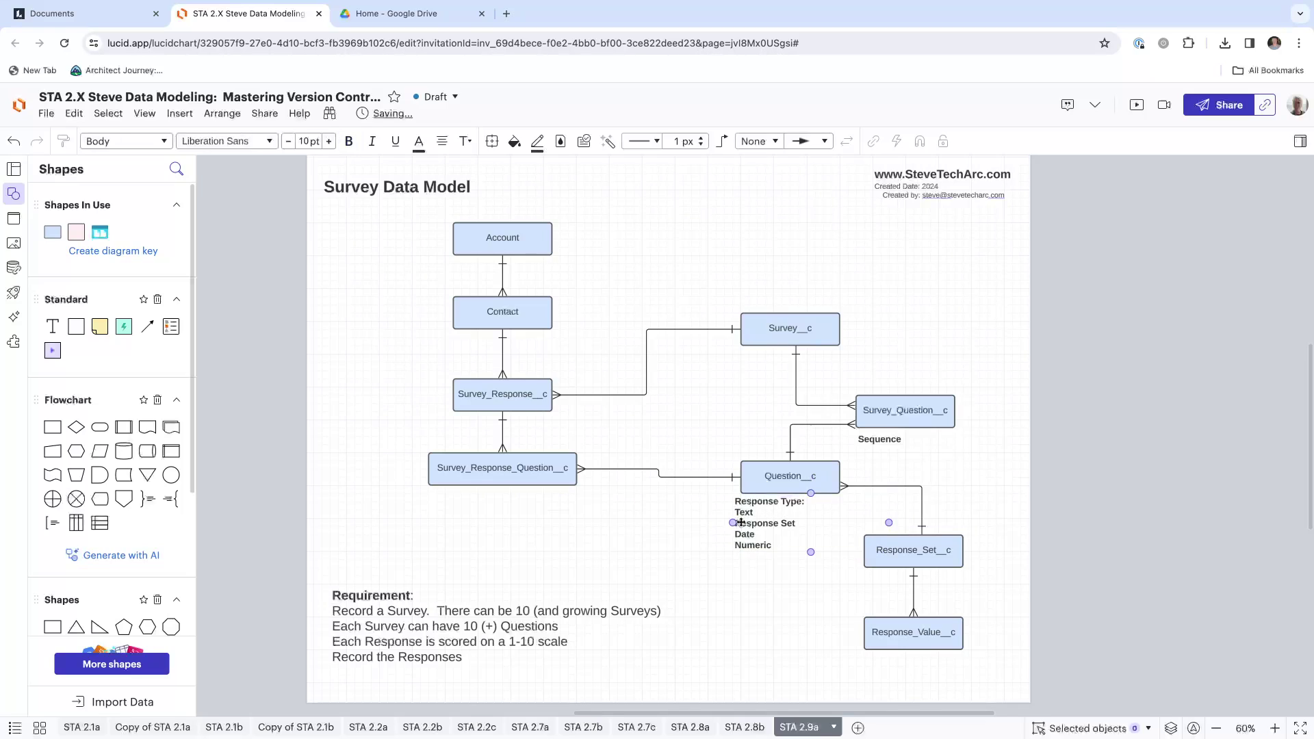
{"action": "left_click_drag", "start_coordinate": [752, 516], "coordinate": [762, 526]}
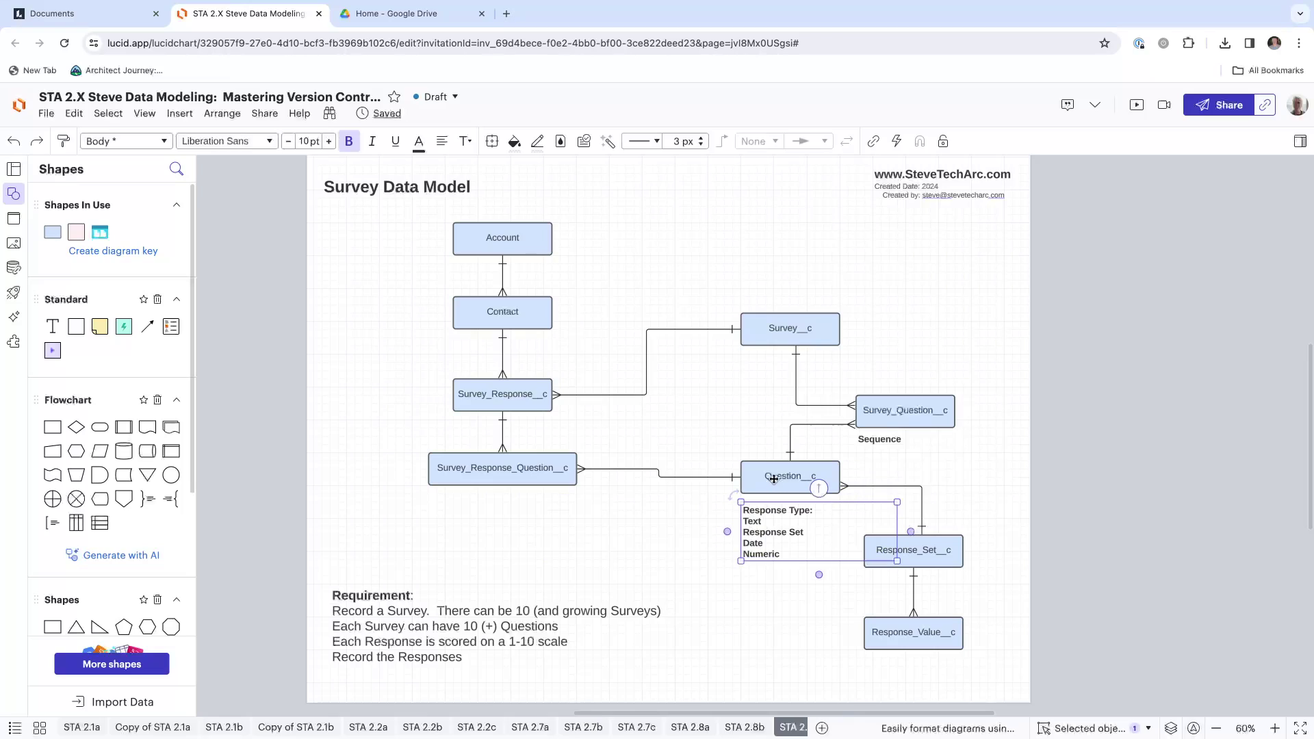
{"action": "key", "text": "Escape"}
{"action": "left_click", "coordinate": [767, 514]}
{"action": "left_click", "coordinate": [935, 552]}
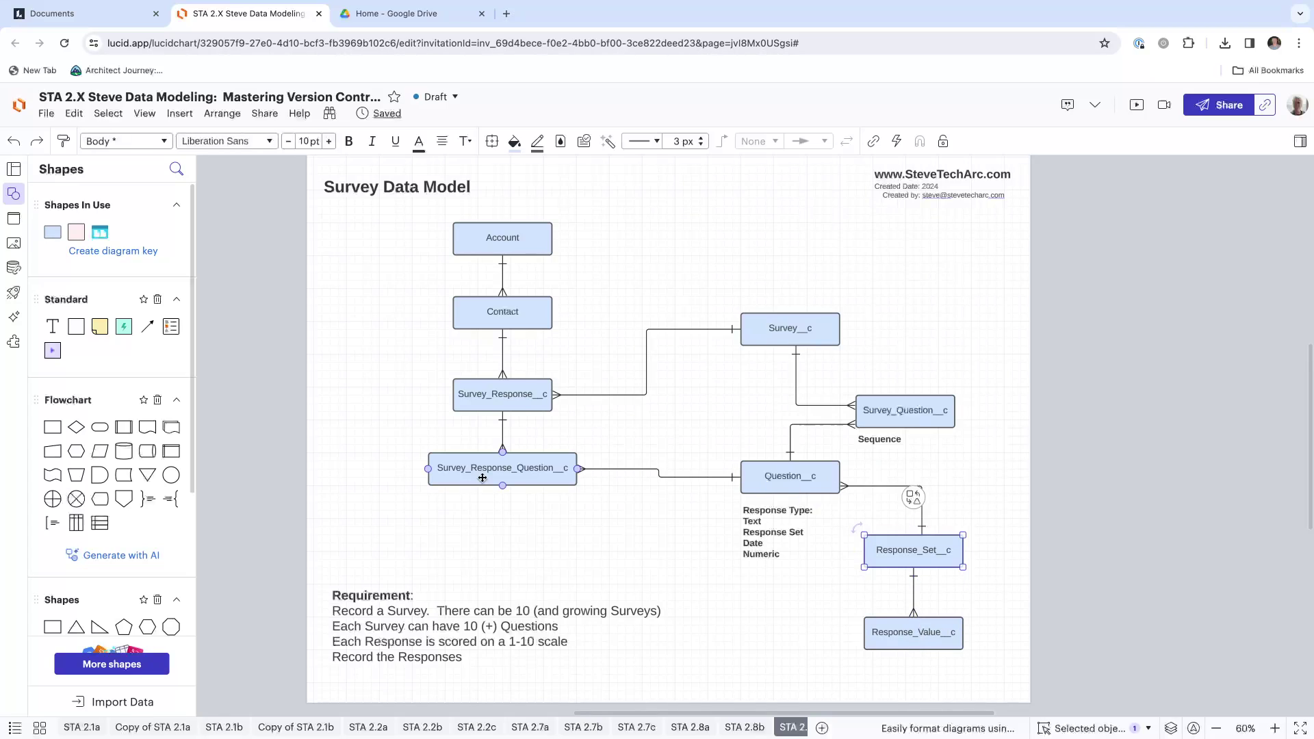
Copy the Response Type note under Survey_Response_Question__c and make its first line Response_Text__c.
{"action": "left_click", "coordinate": [754, 514]}
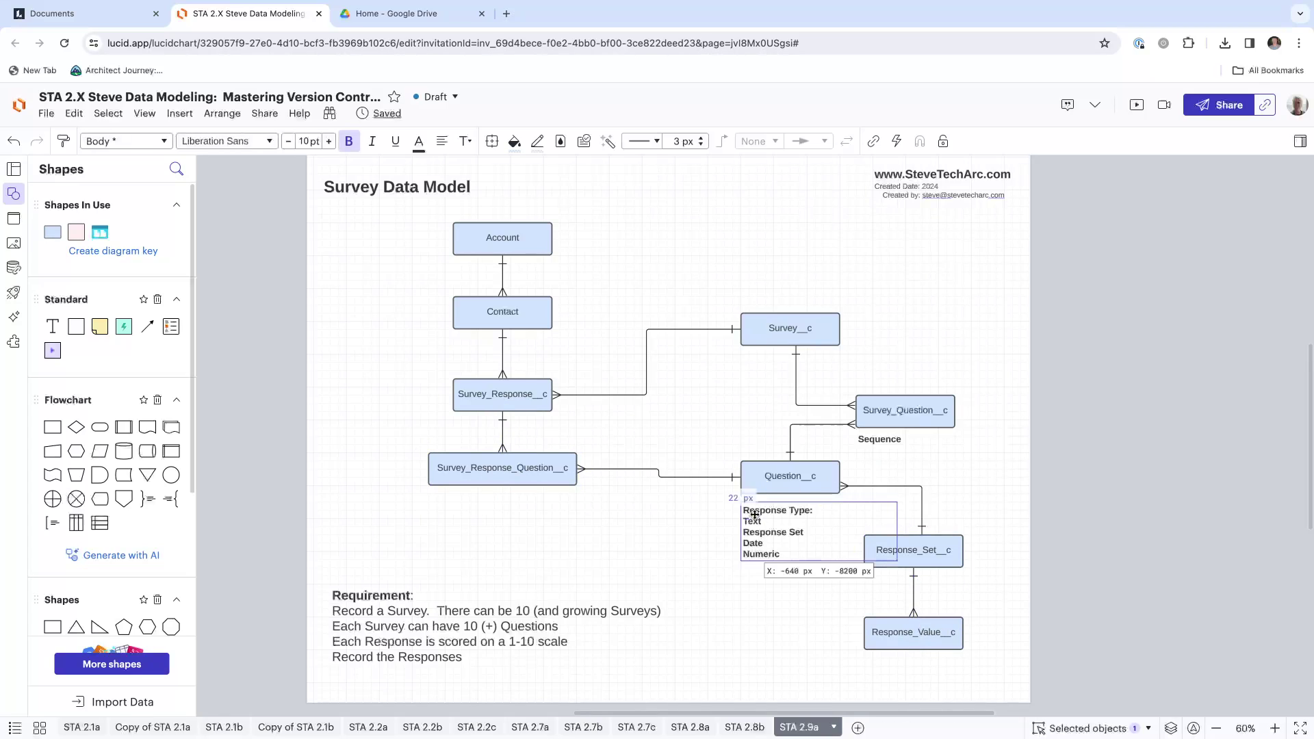
{"action": "left_click_drag", "start_coordinate": [754, 515], "coordinate": [434, 522]}
{"action": "double_click", "coordinate": [436, 520]}
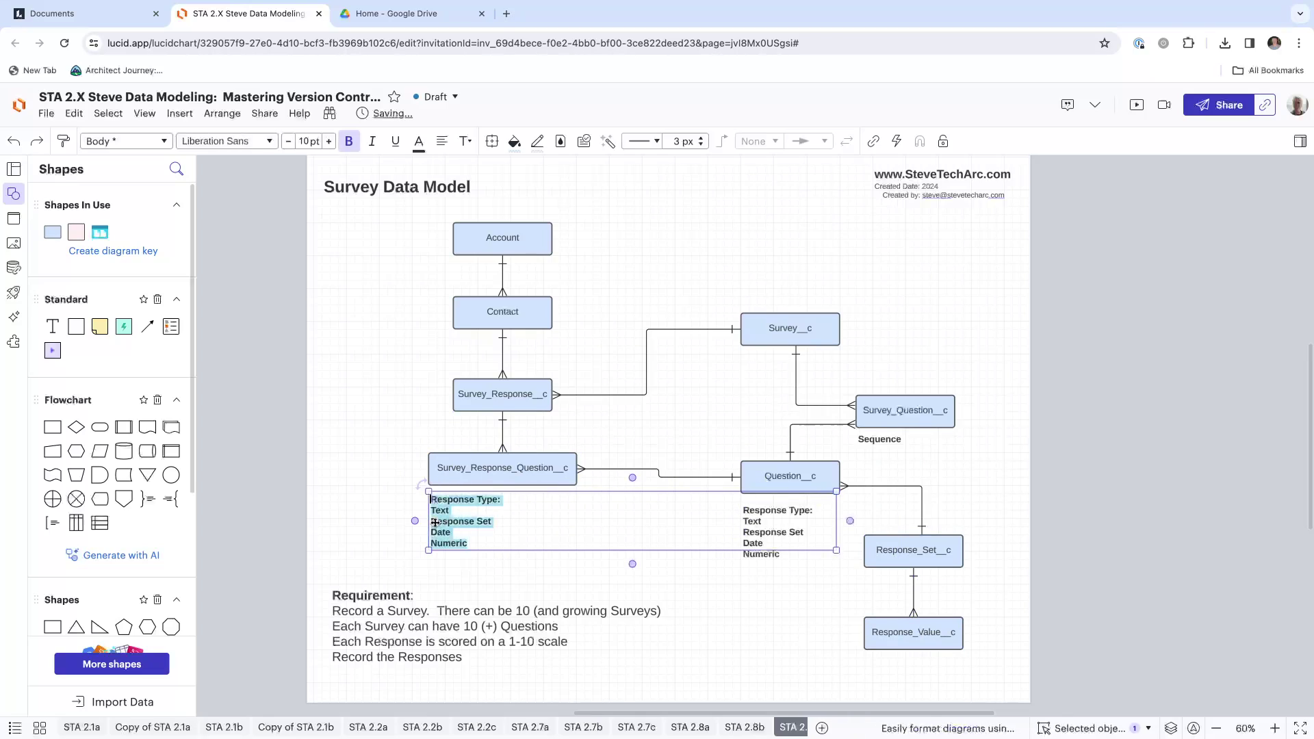
{"action": "type", "text": "respor"}
{"action": "key", "text": "BackSpace"}
{"action": "key", "text": "BackSpace"}
{"action": "key", "text": "BackSpace"}
{"action": "key", "text": "BackSpace"}
{"action": "key", "text": "BackSpace"}
{"action": "key", "text": "BackSpace"}
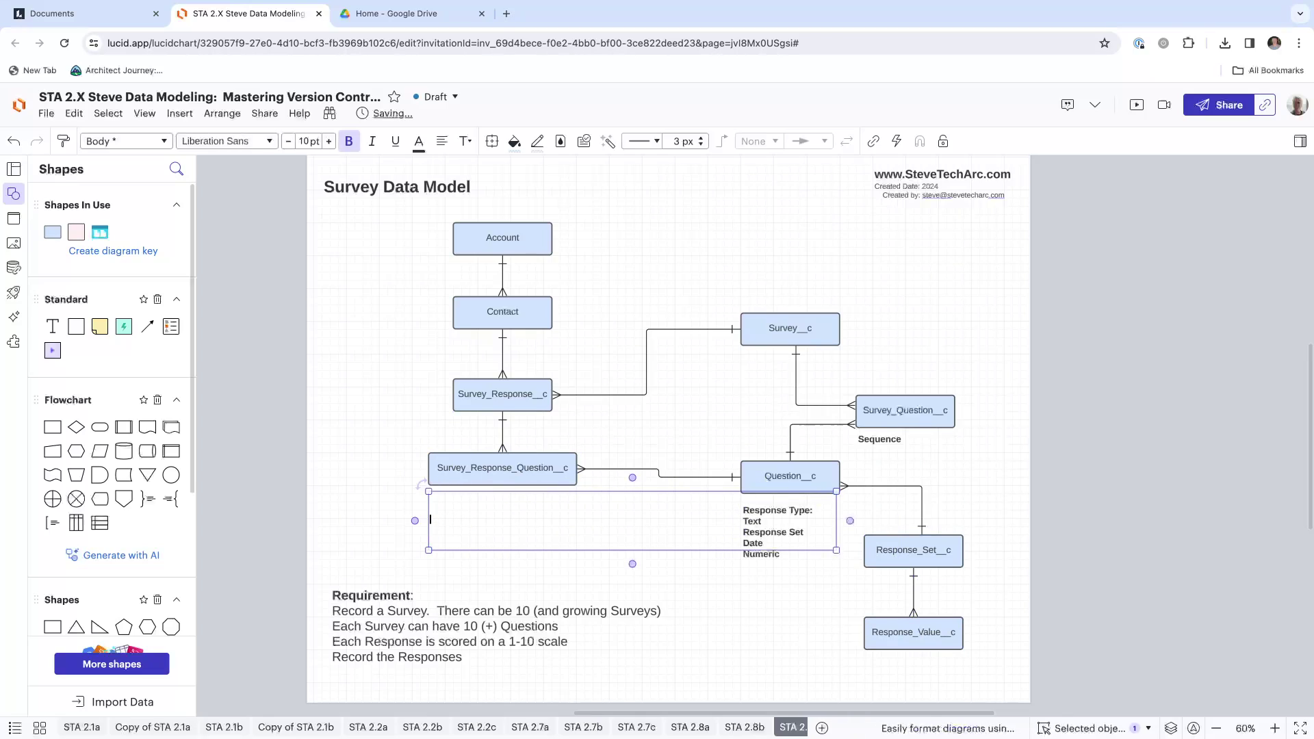
{"action": "type", "text": "Response"}
{"action": "type", "text": "_Res"}
{"action": "key", "text": "BackSpace"}
{"action": "key", "text": "BackSpace"}
Add Response_Date__c and Response_Numeric__c lines to the note and adjust its position.
{"action": "key", "text": "BackSpace"}
{"action": "type", "text": "Text__c"}
{"action": "key", "text": "Return"}
{"action": "type", "text": "R"}
{"action": "key", "text": "BackSpace"}
{"action": "type", "text": "Response"}
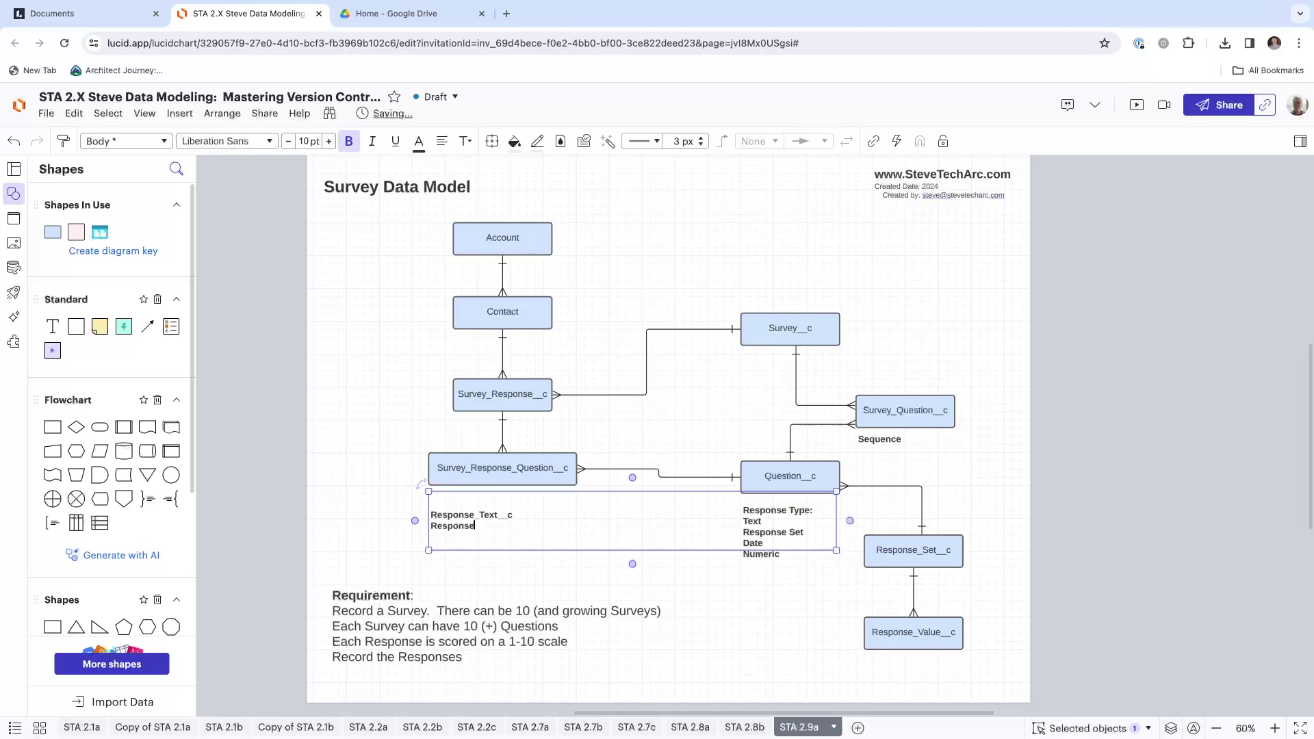
{"action": "type", "text": "_Date__c"}
{"action": "key", "text": "Return"}
{"action": "type", "text": "Response_"}
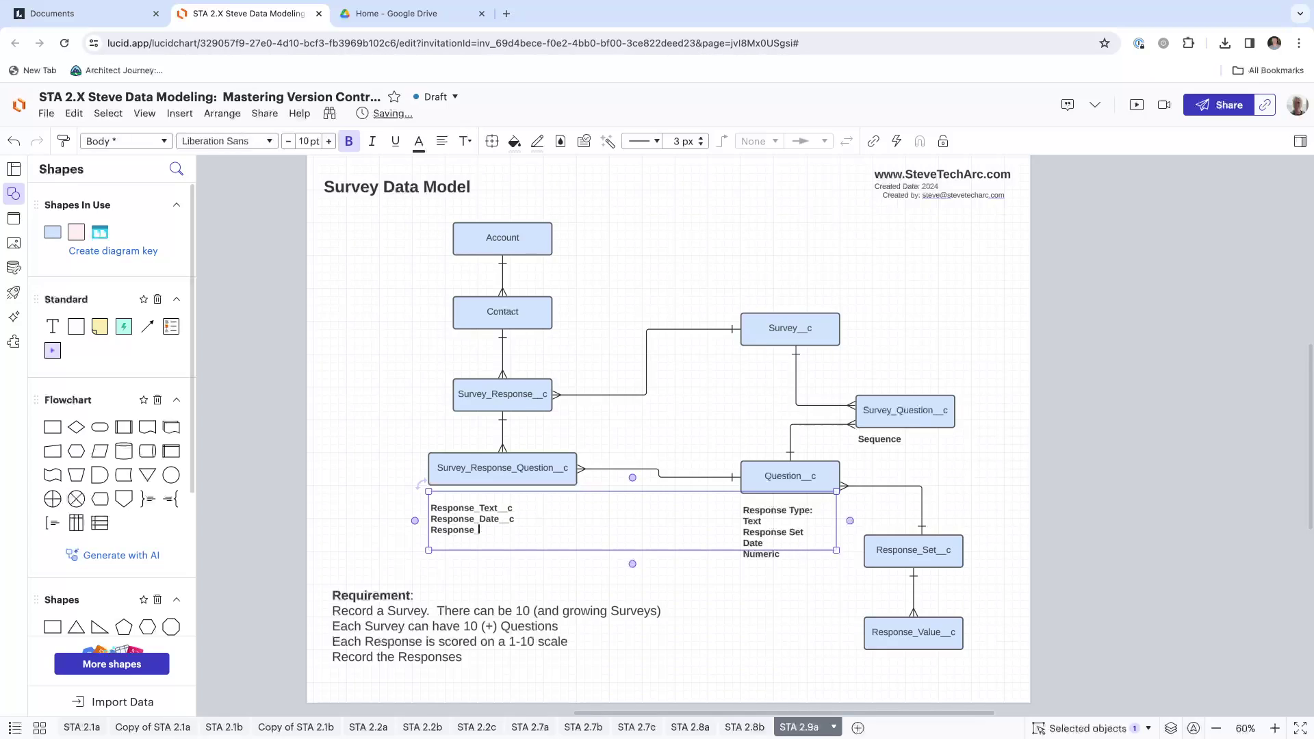
{"action": "type", "text": "Numeric__c"}
{"action": "left_click", "coordinate": [370, 486]}
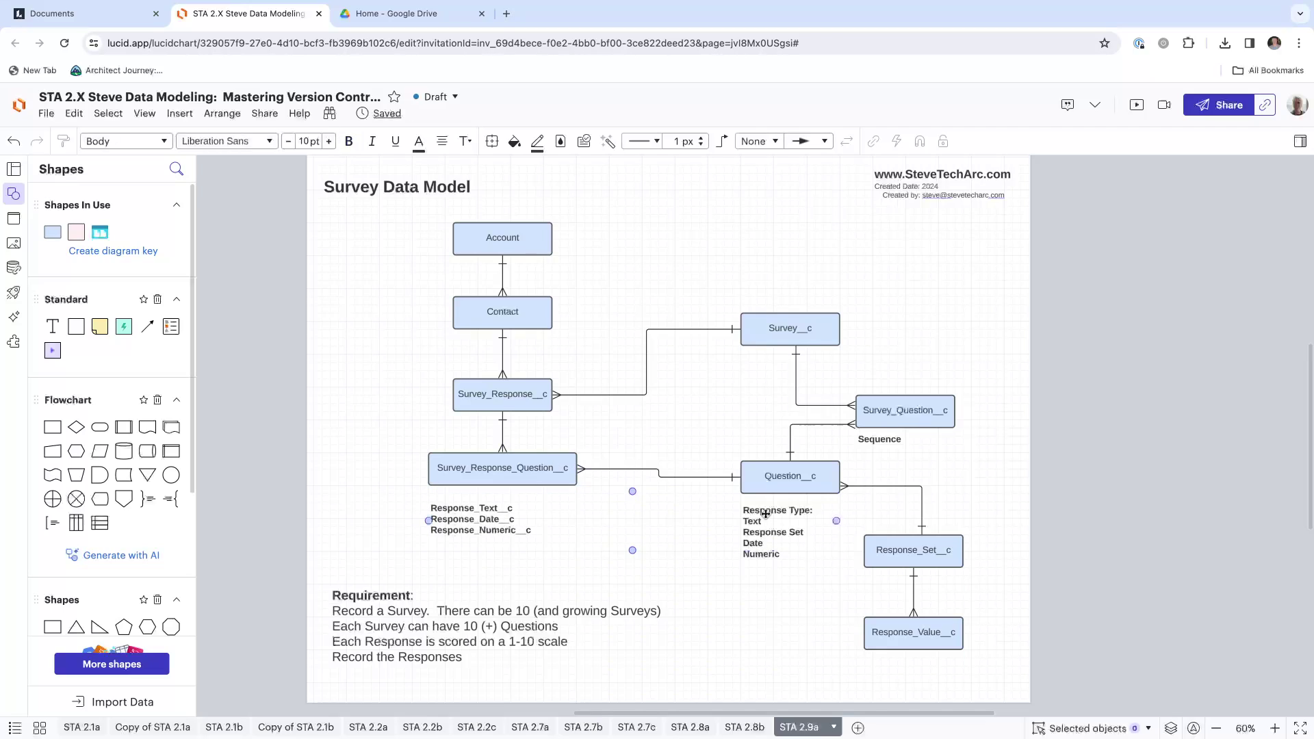
{"action": "left_click", "coordinate": [799, 484]}
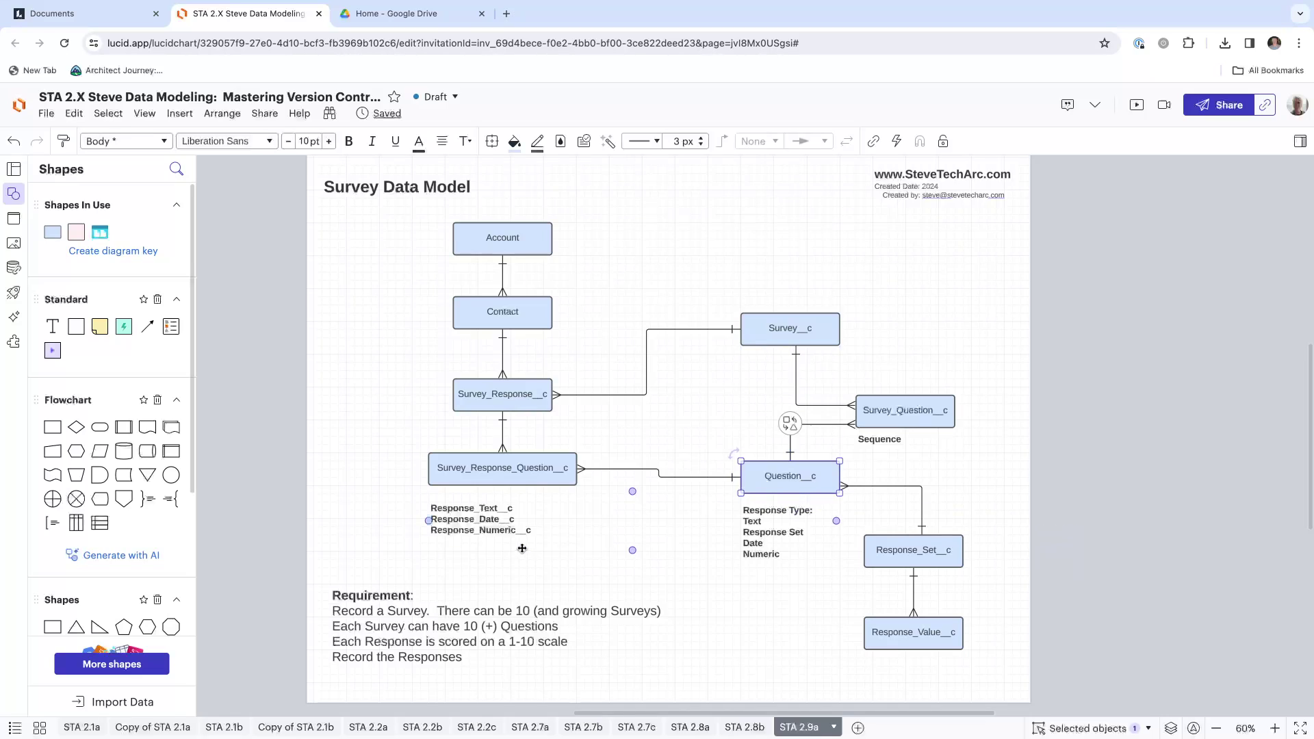
{"action": "left_click_drag", "start_coordinate": [503, 540], "coordinate": [501, 536]}
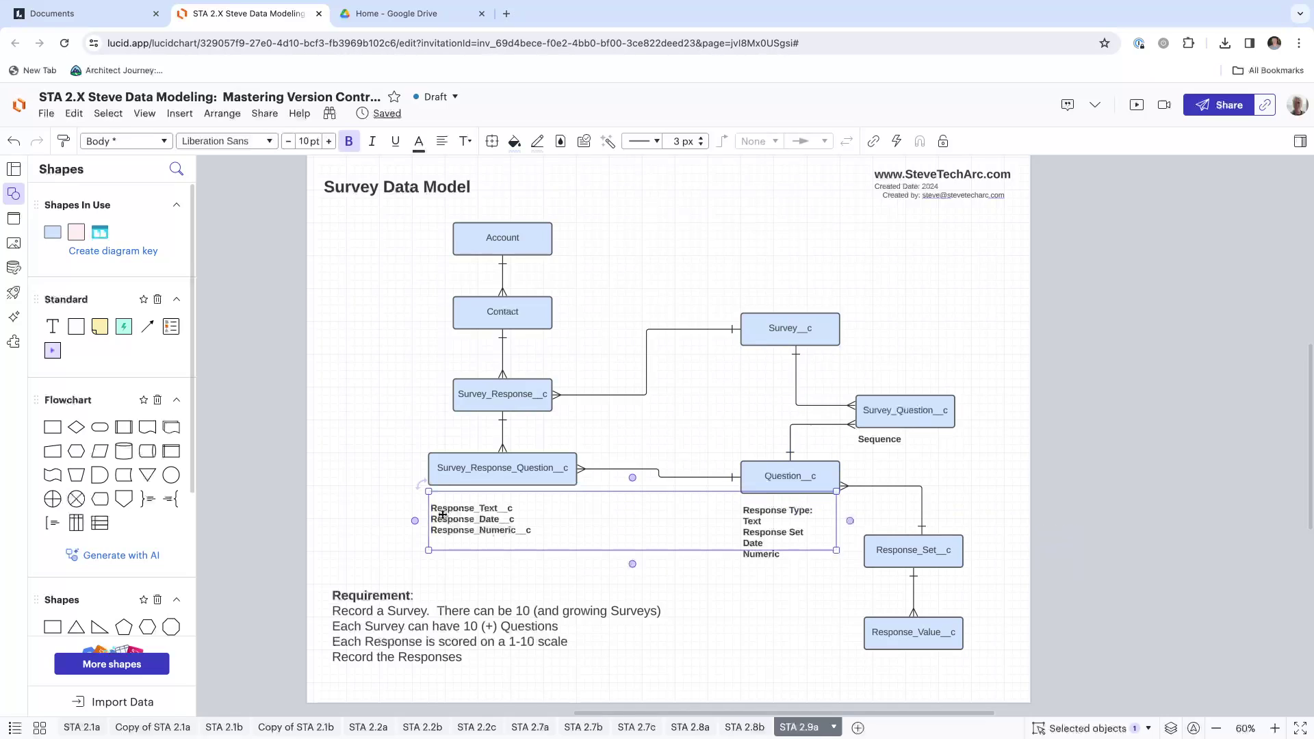
{"action": "left_click", "coordinate": [392, 442]}
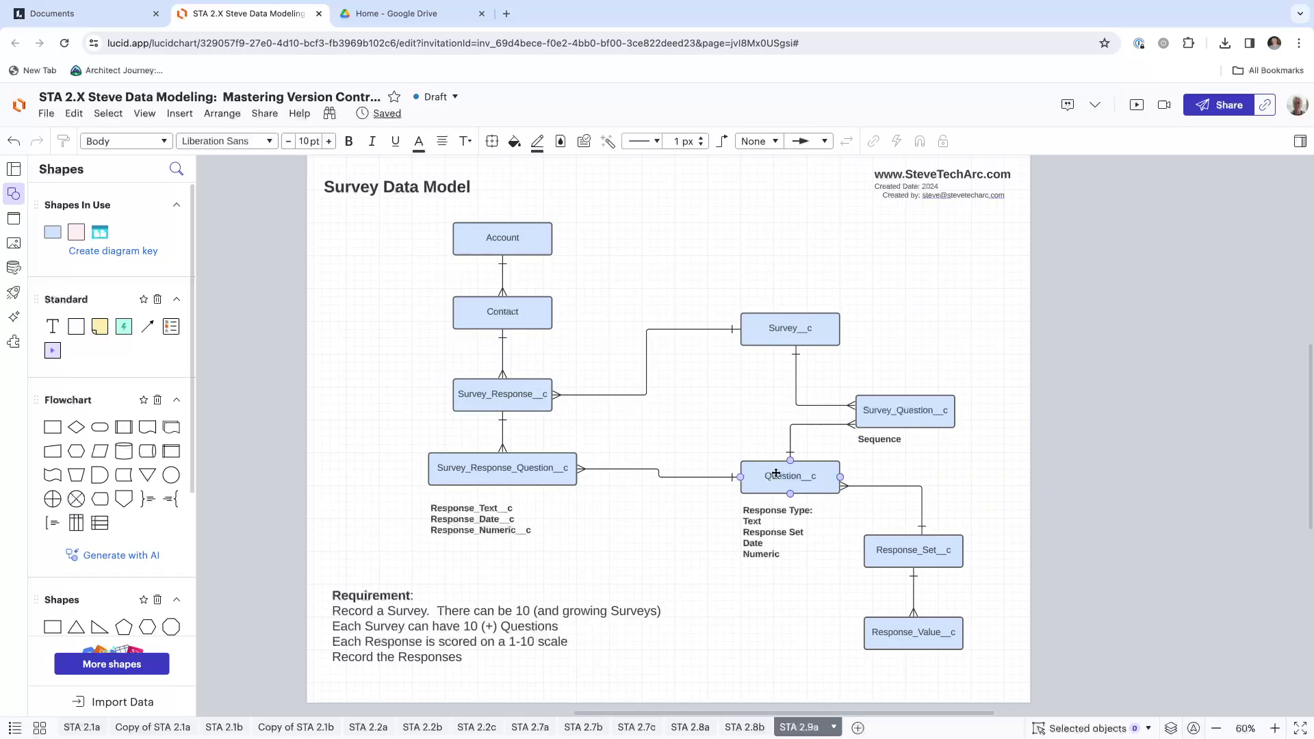
Place a duplicate Survey__c box above the original Survey__c box.
{"action": "scroll", "coordinate": [777, 469], "scroll_direction": "left", "scroll_amount": 1}
{"action": "scroll", "coordinate": [881, 498], "scroll_direction": "down", "scroll_amount": 1}
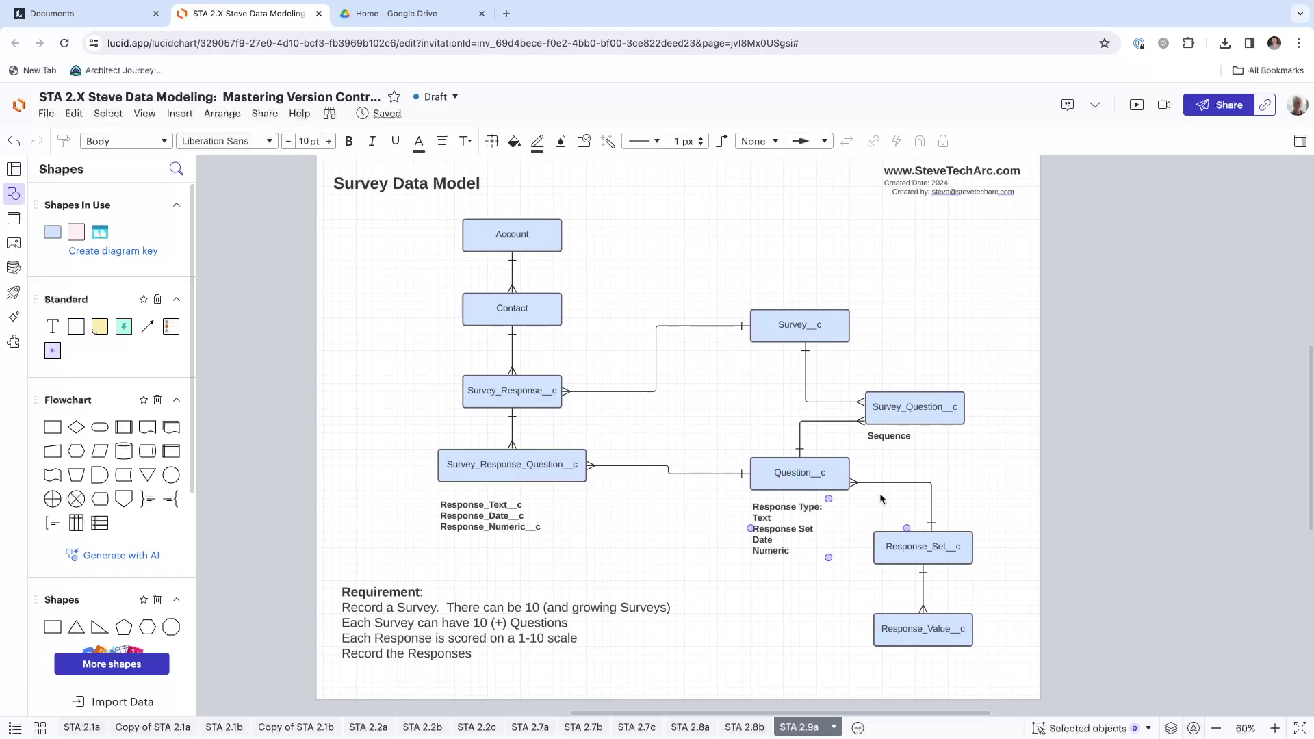
{"action": "scroll", "coordinate": [881, 498], "scroll_direction": "right", "scroll_amount": 1}
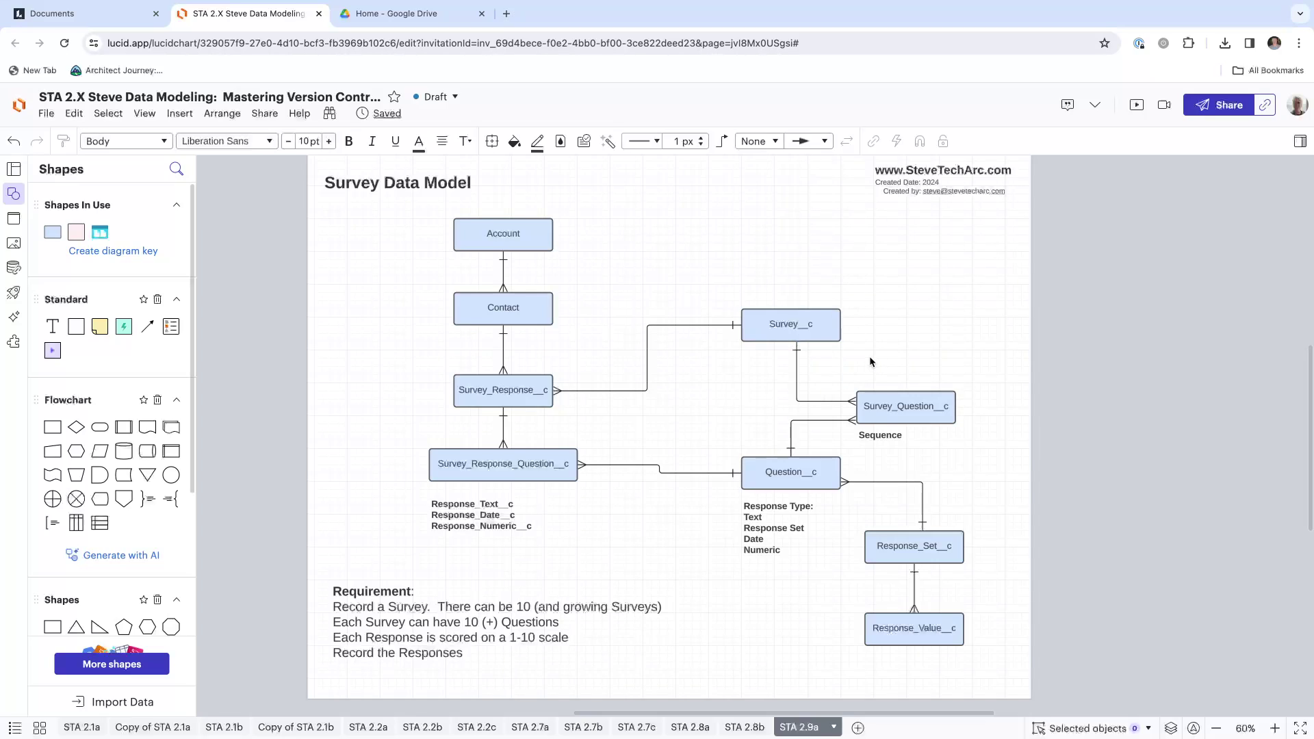
{"action": "left_click", "coordinate": [765, 325]}
{"action": "key", "text": "shift+Left"}
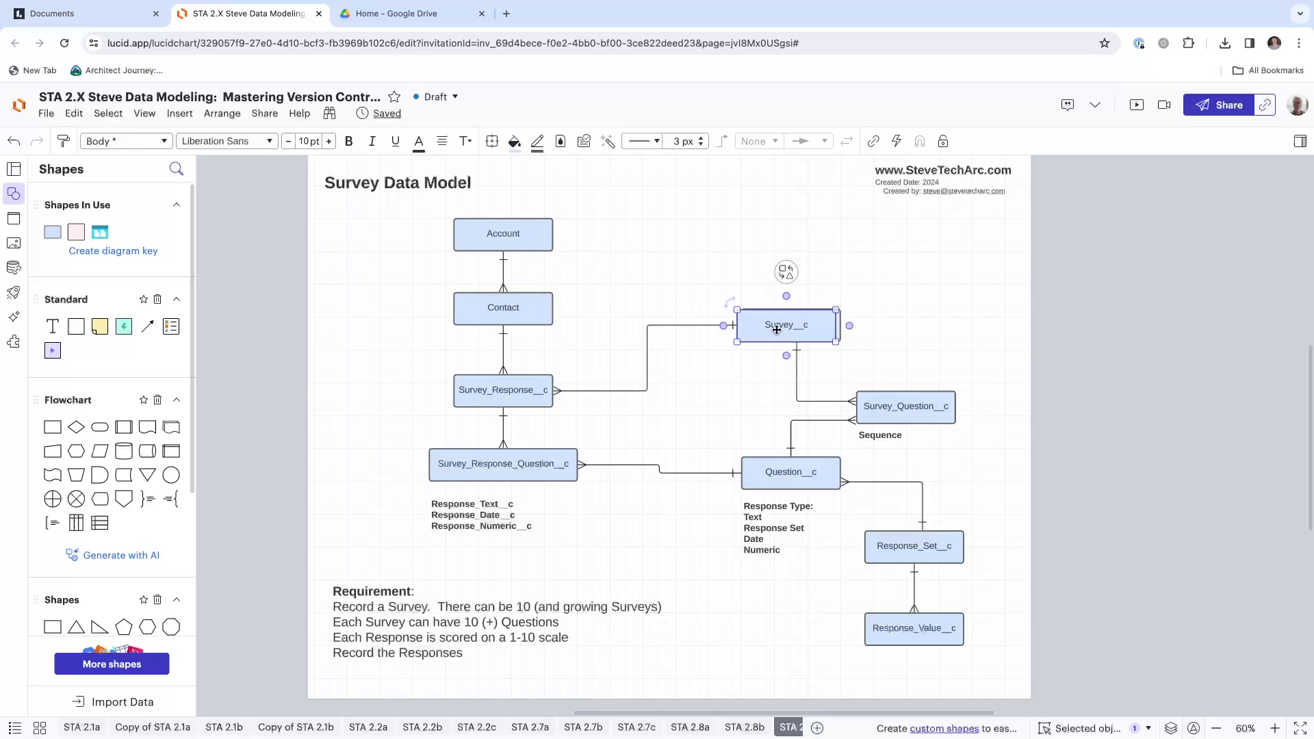
{"action": "left_click_drag", "start_coordinate": [796, 334], "coordinate": [797, 258]}
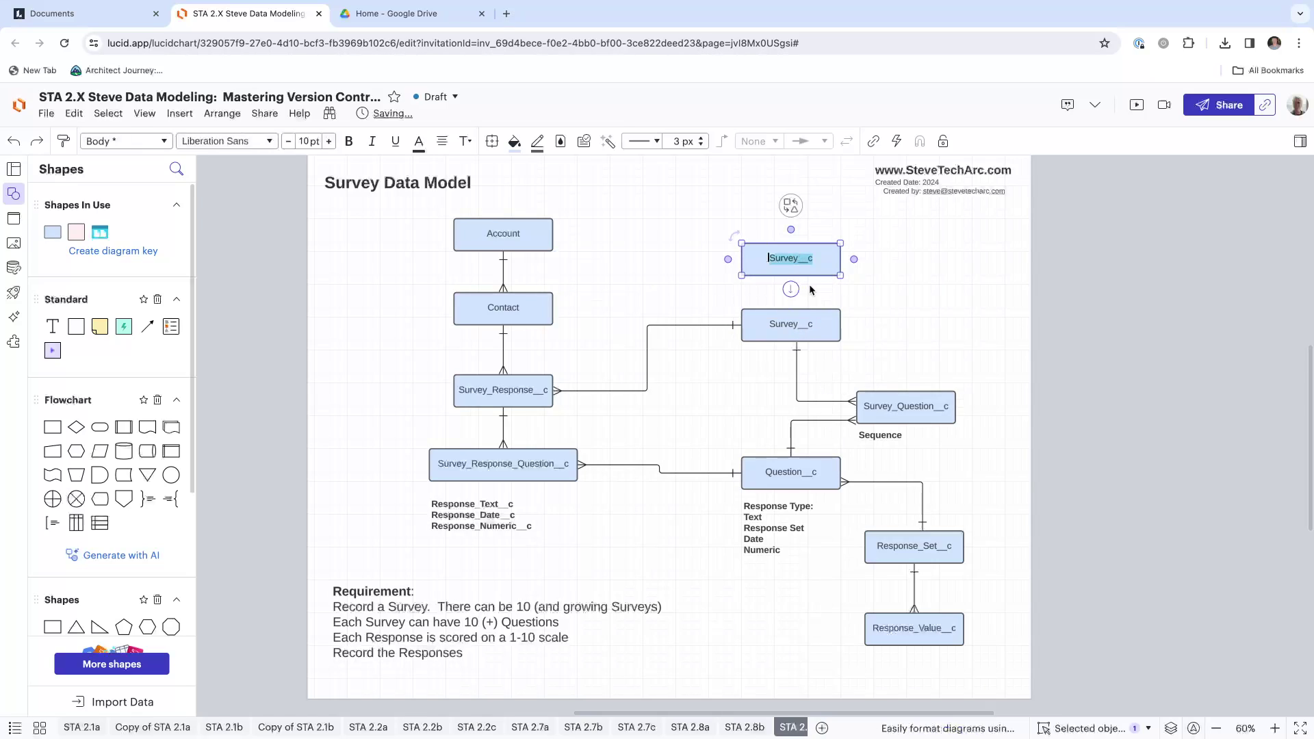
Rename the lower box to Survey_Version__c by appending '_Version'.
{"action": "double_click", "coordinate": [786, 325]}
{"action": "left_click", "coordinate": [811, 325]}
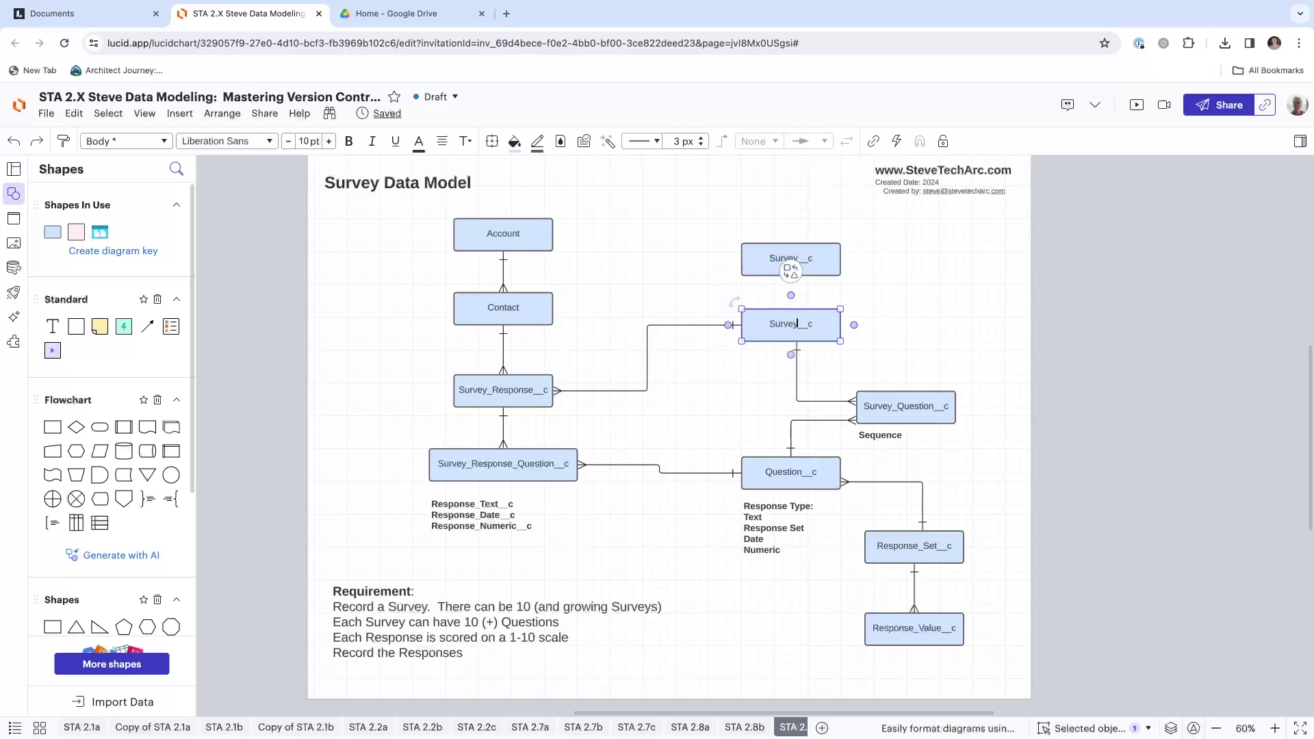
{"action": "type", "text": "_Version"}
{"action": "left_click", "coordinate": [697, 292]}
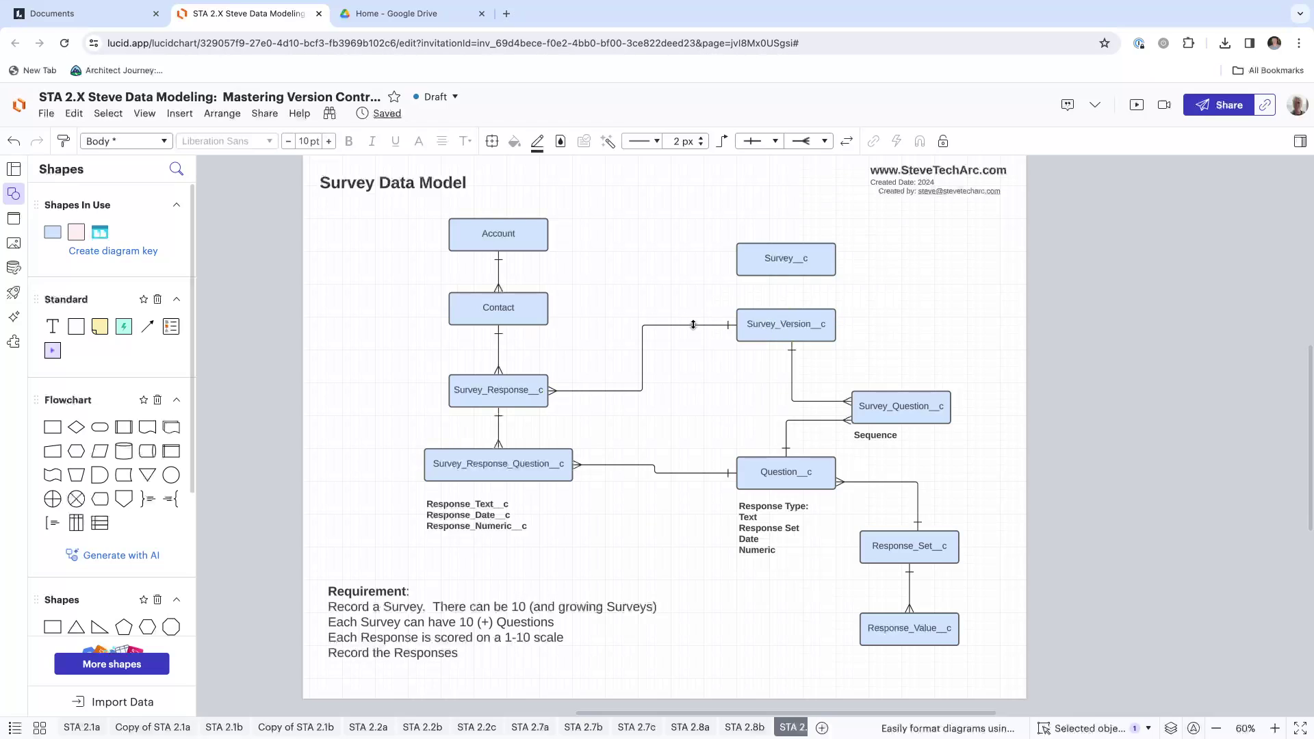
Duplicate a relationship line to connect Survey__c to Survey_Version__c.
{"action": "left_click", "coordinate": [701, 325]}
{"action": "left_click_drag", "start_coordinate": [771, 325], "coordinate": [785, 276]}
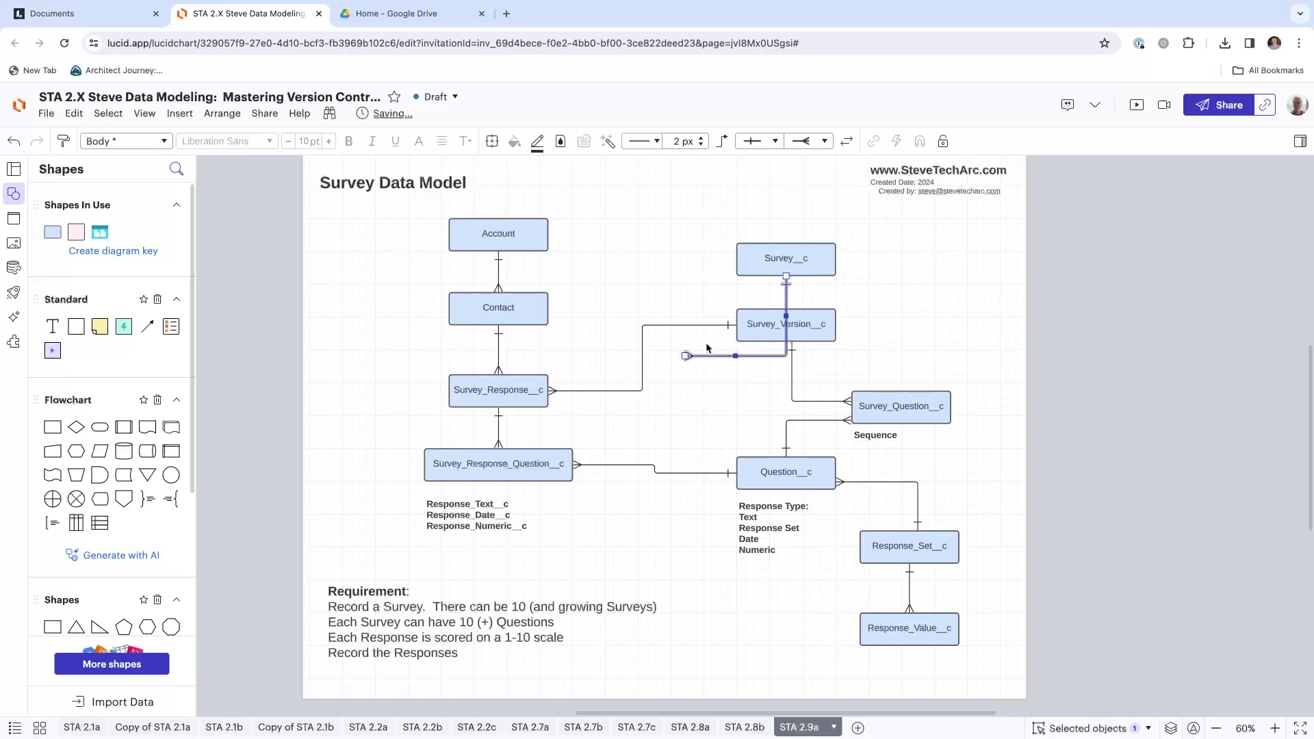
{"action": "left_click_drag", "start_coordinate": [686, 355], "coordinate": [785, 309]}
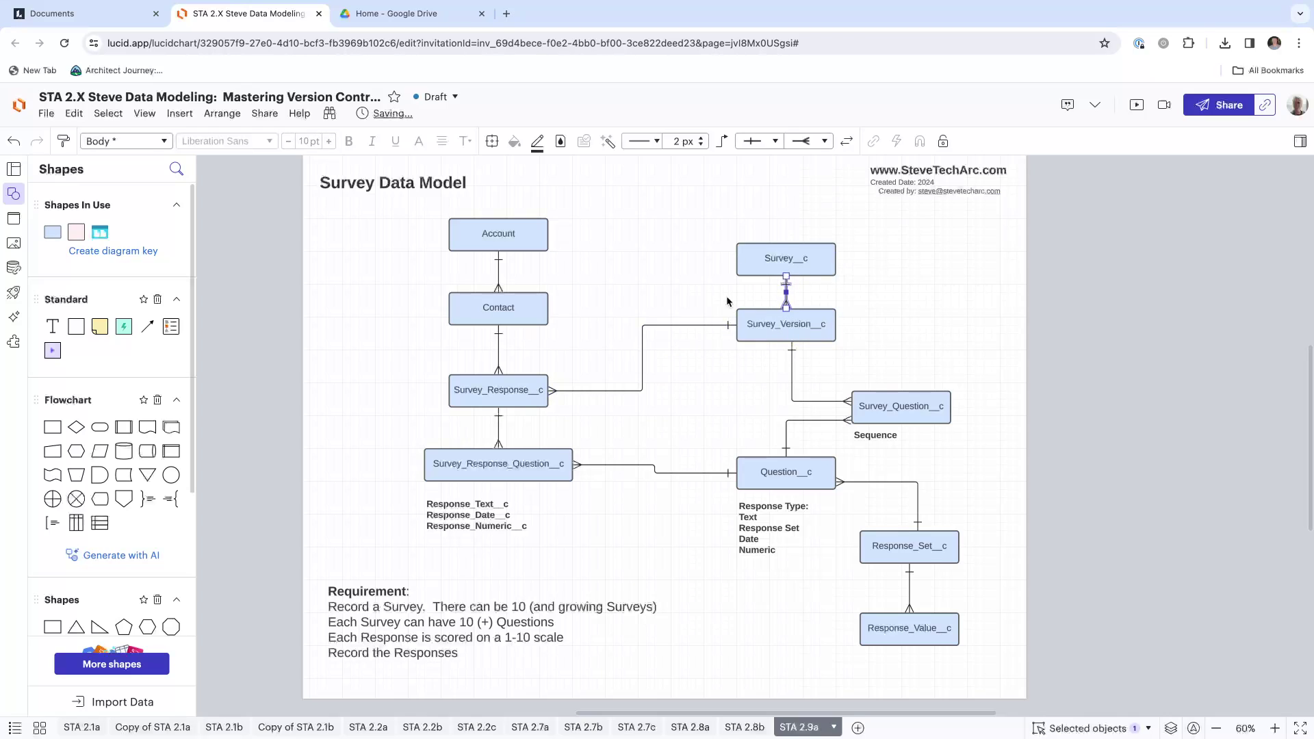
{"action": "left_click", "coordinate": [766, 258]}
{"action": "left_click", "coordinate": [778, 326]}
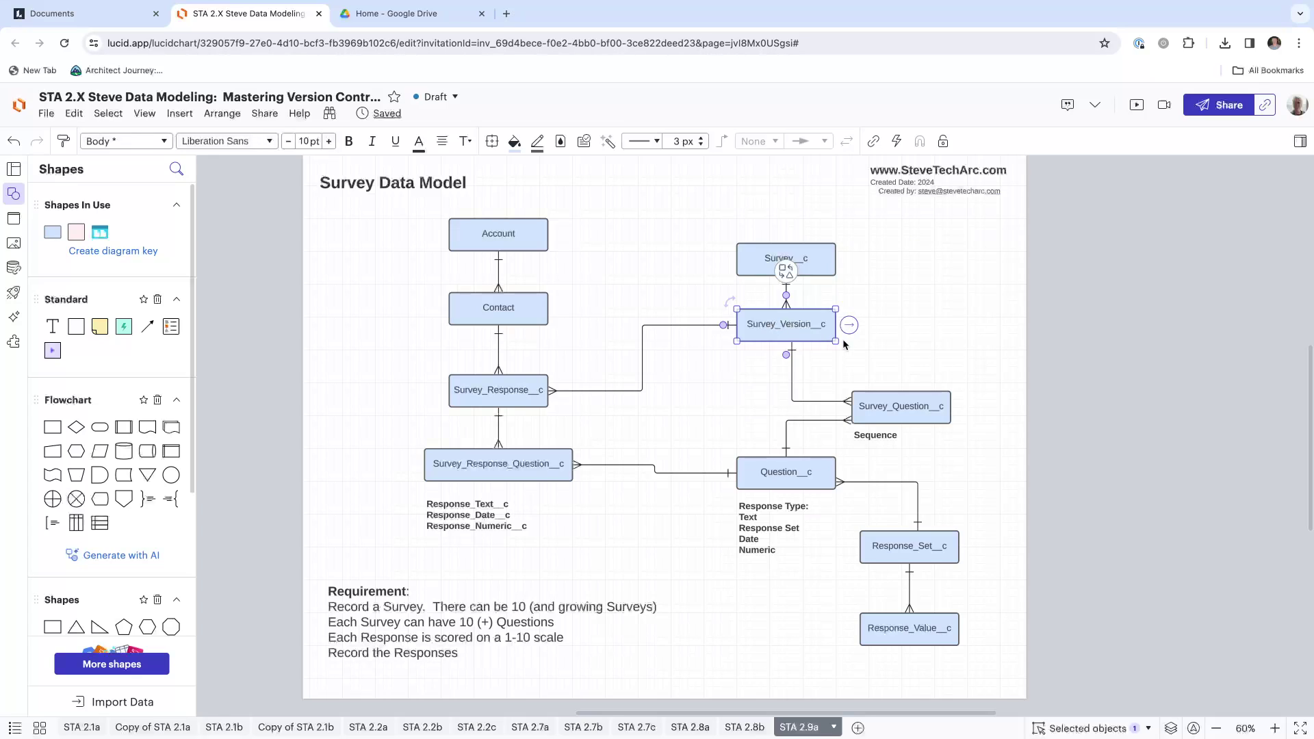
{"action": "scroll", "coordinate": [844, 345], "scroll_direction": "down", "scroll_amount": 1}
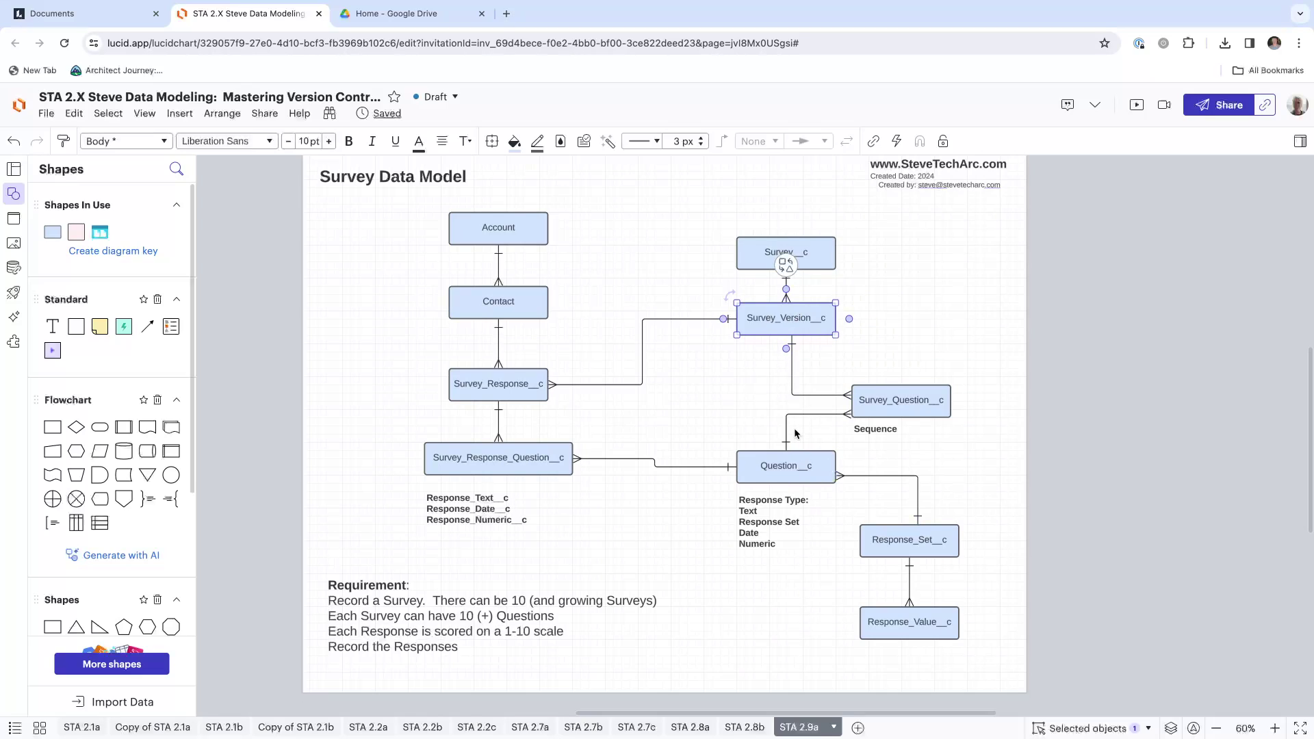
{"action": "scroll", "coordinate": [753, 472], "scroll_direction": "down", "scroll_amount": 5}
{"action": "scroll", "coordinate": [753, 473], "scroll_direction": "left", "scroll_amount": 3}
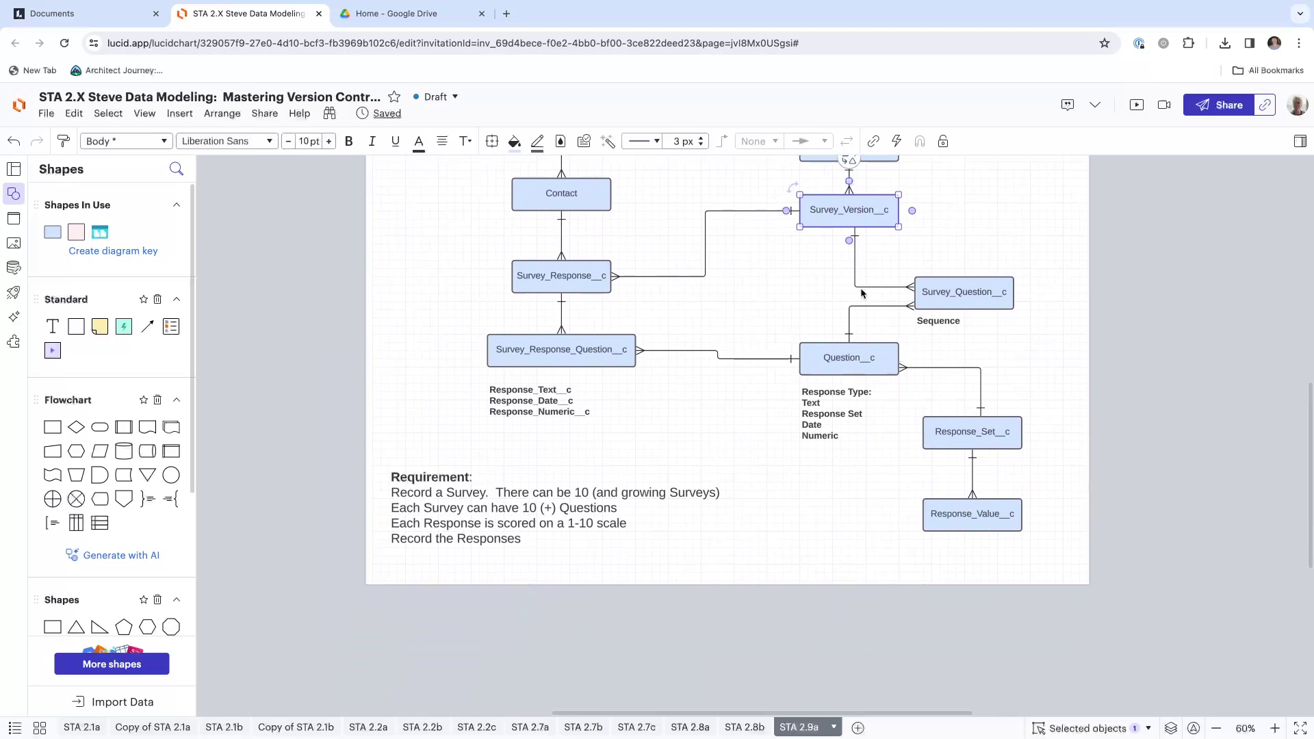
{"action": "scroll", "coordinate": [838, 381], "scroll_direction": "up", "scroll_amount": 3}
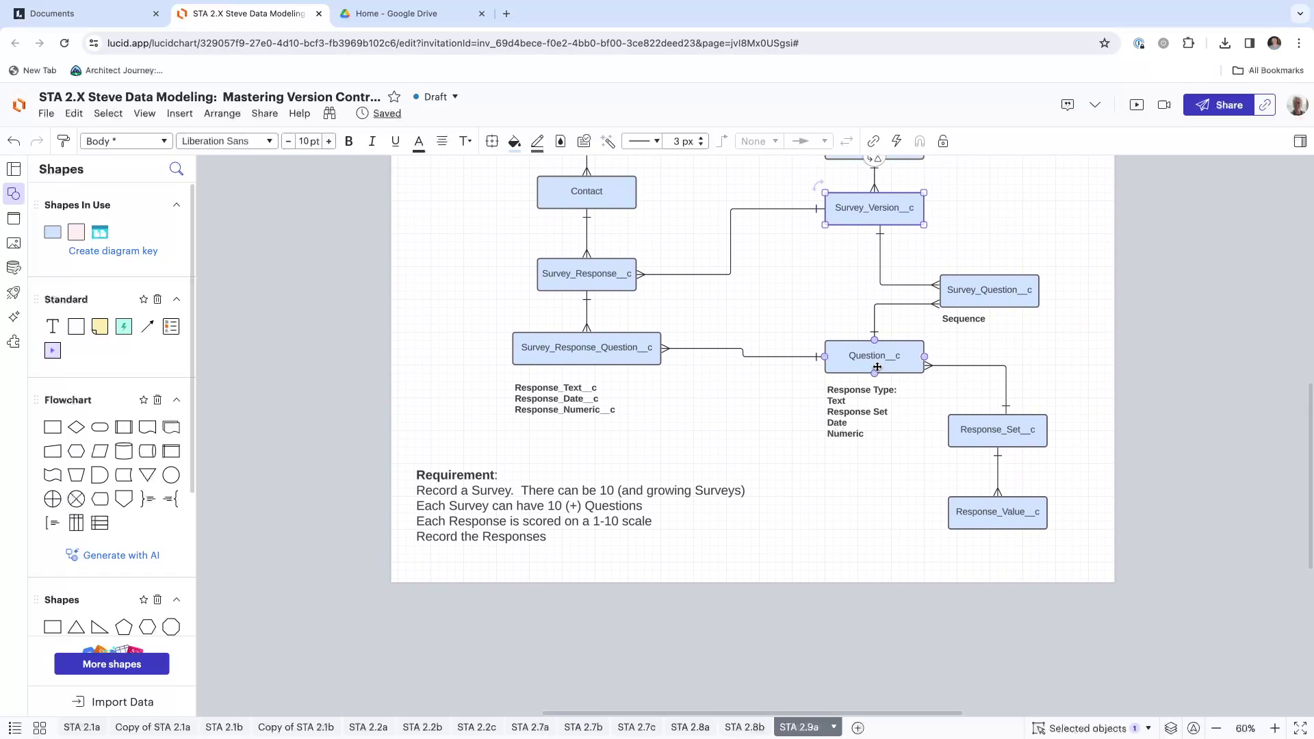
{"action": "scroll", "coordinate": [877, 367], "scroll_direction": "up", "scroll_amount": 2}
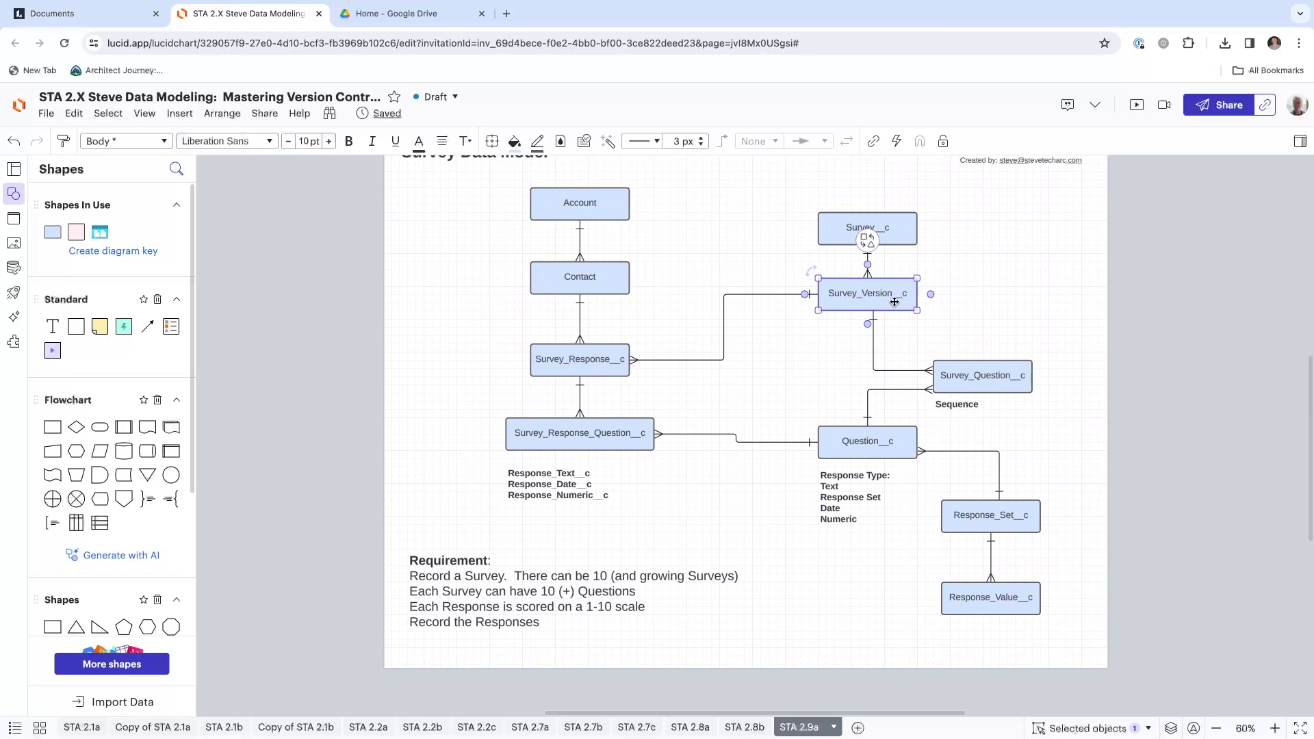